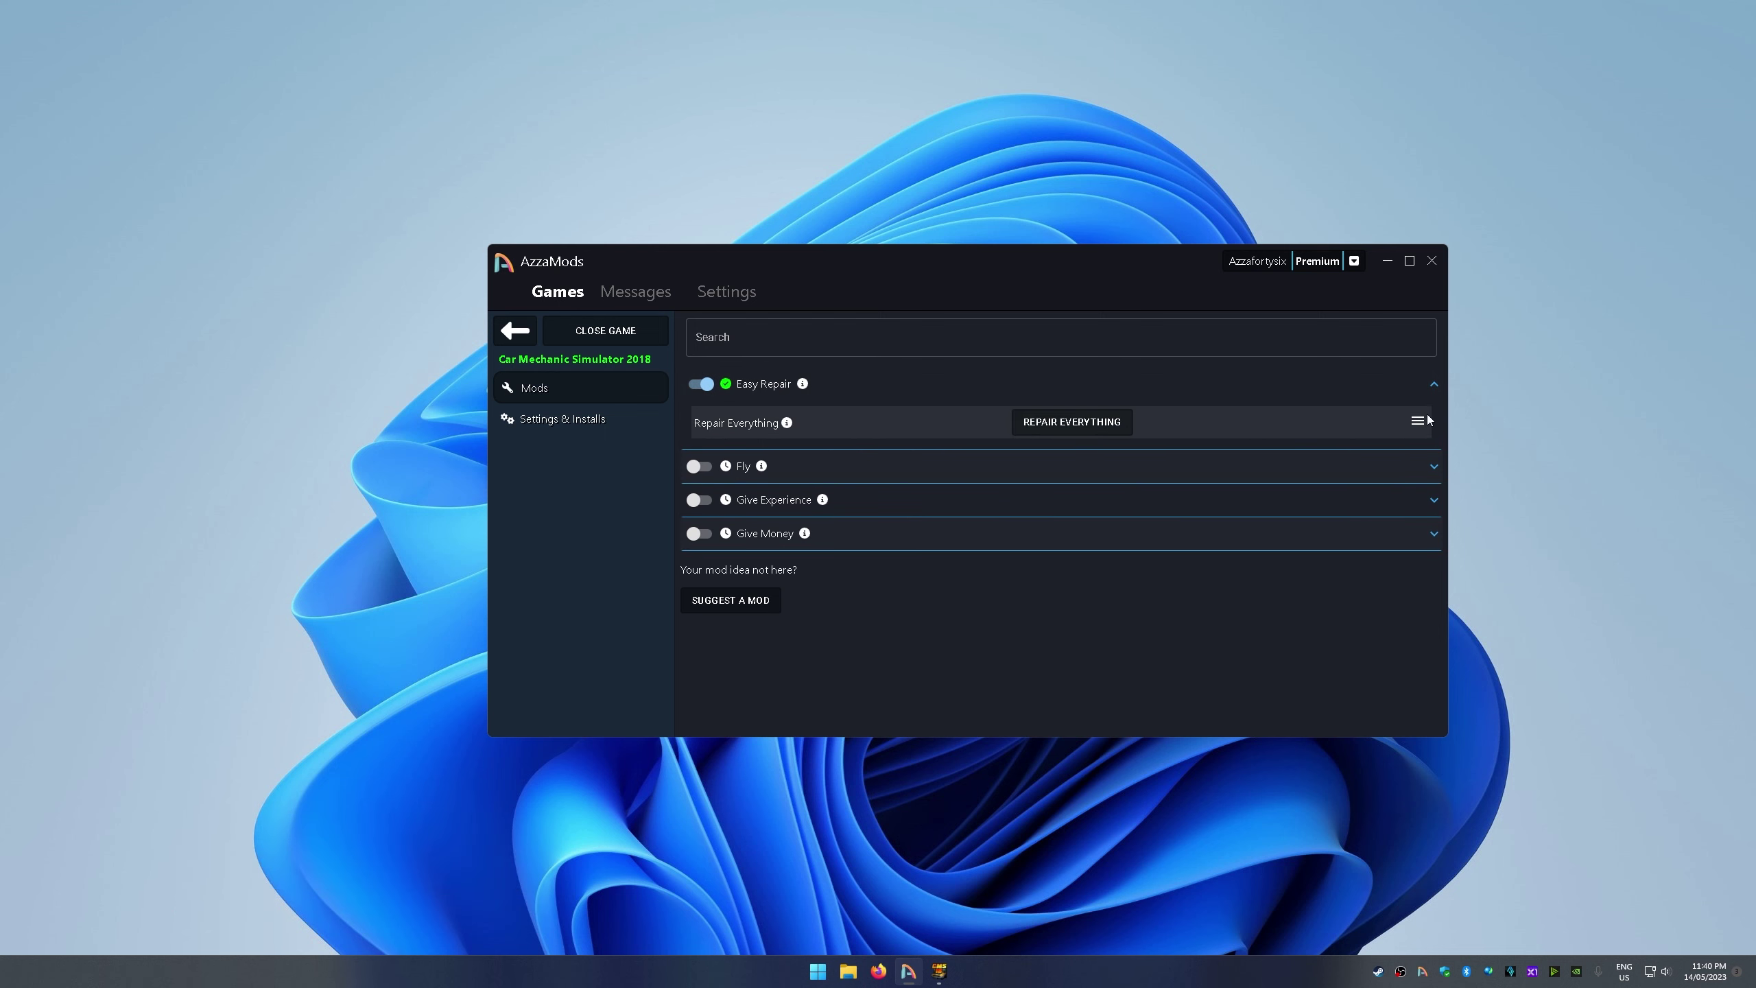
Bind the T key to Easy Repair's Repair Everything and apply the keybind
left_click(1365, 455)
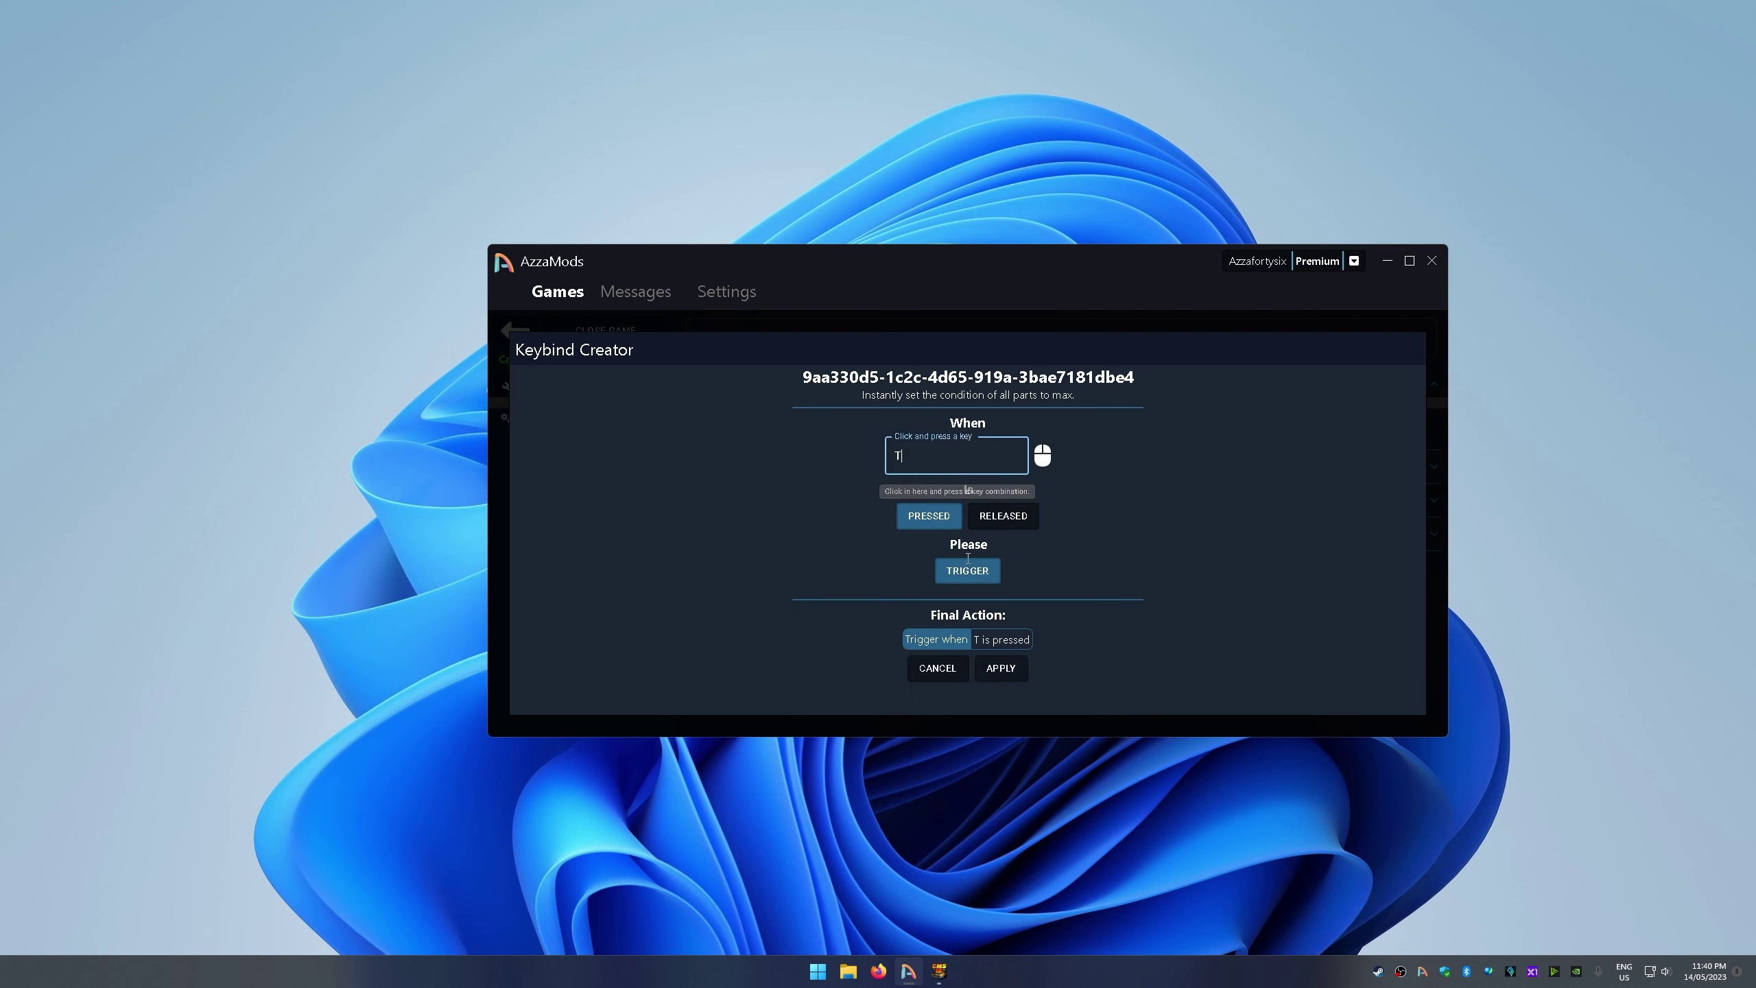
left_click(1004, 668)
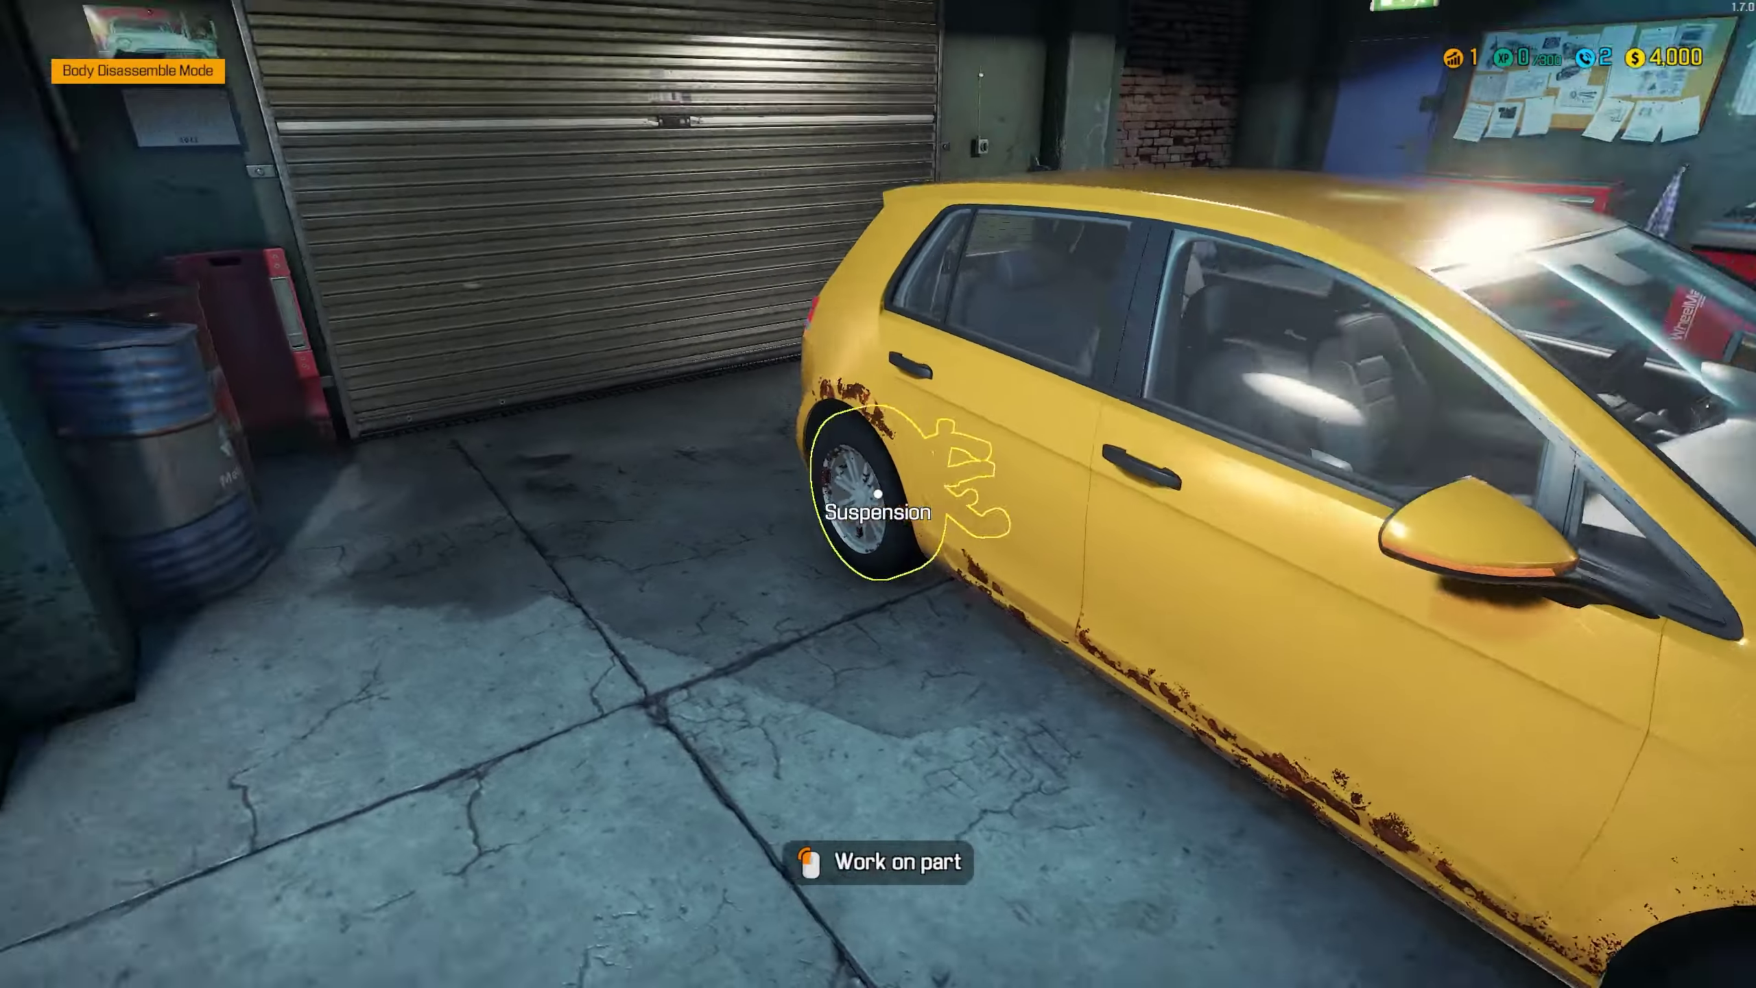
Trigger Repair Everything, then walk around the yellow car to confirm the rust is gone
key("F1")
key("w")
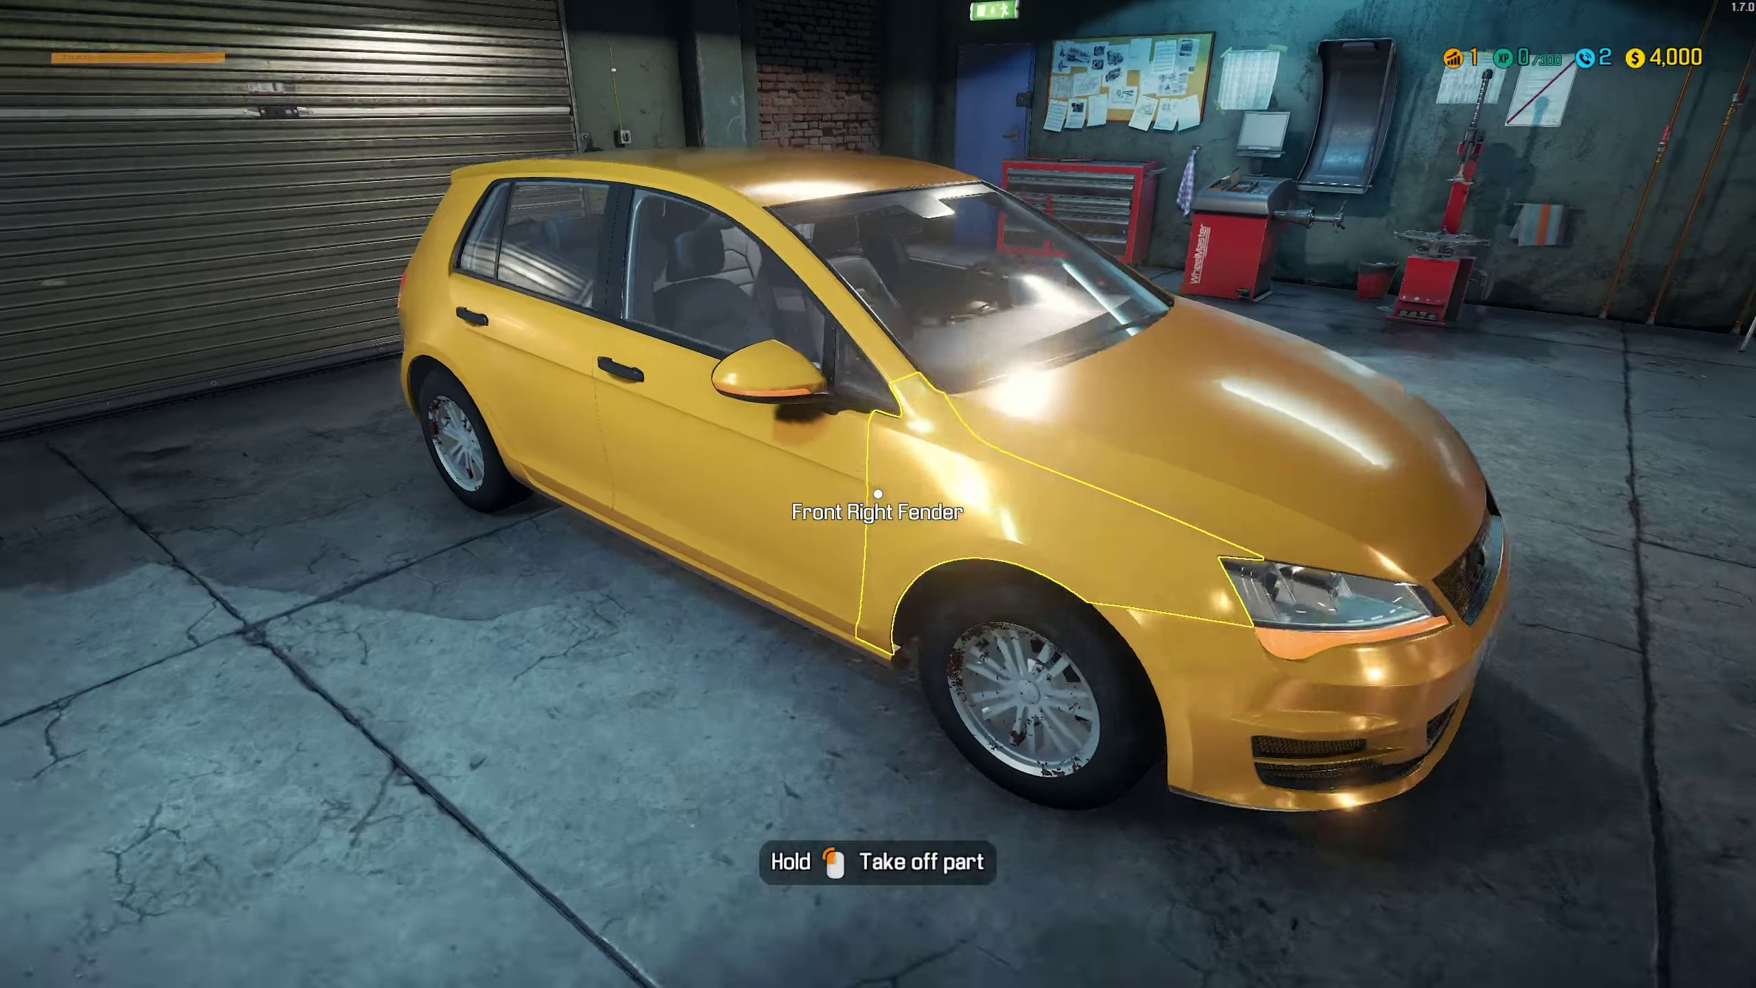
key("a")
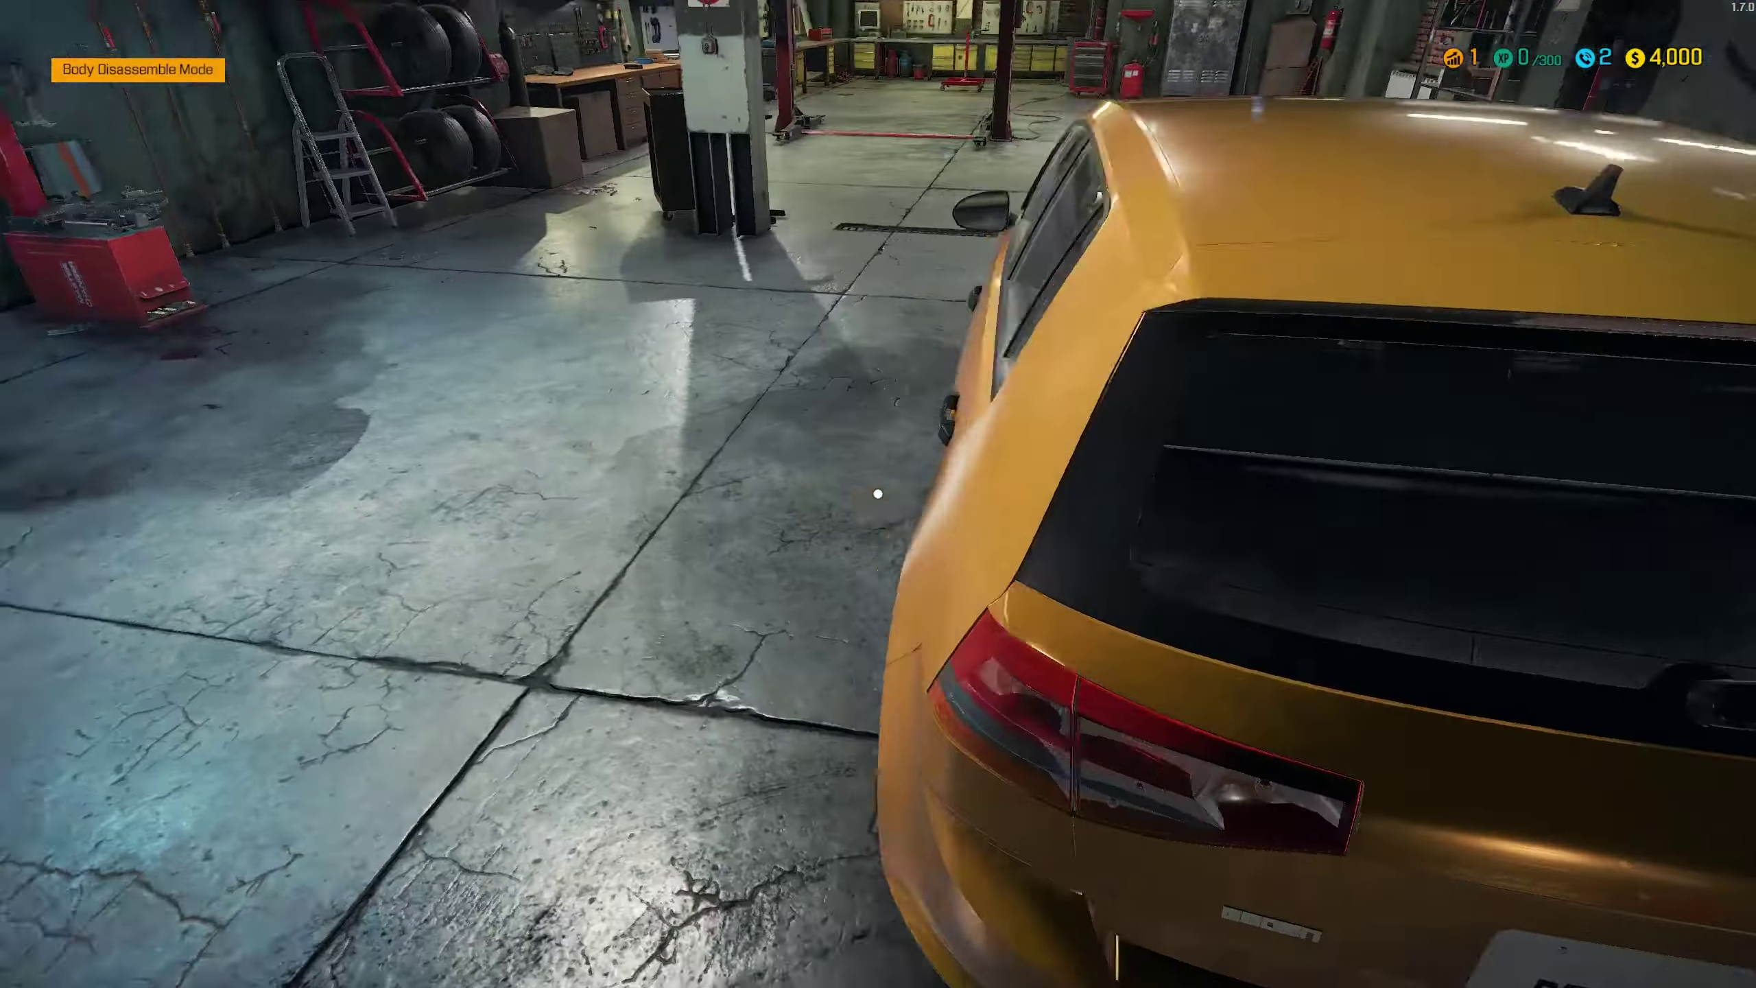
key("a")
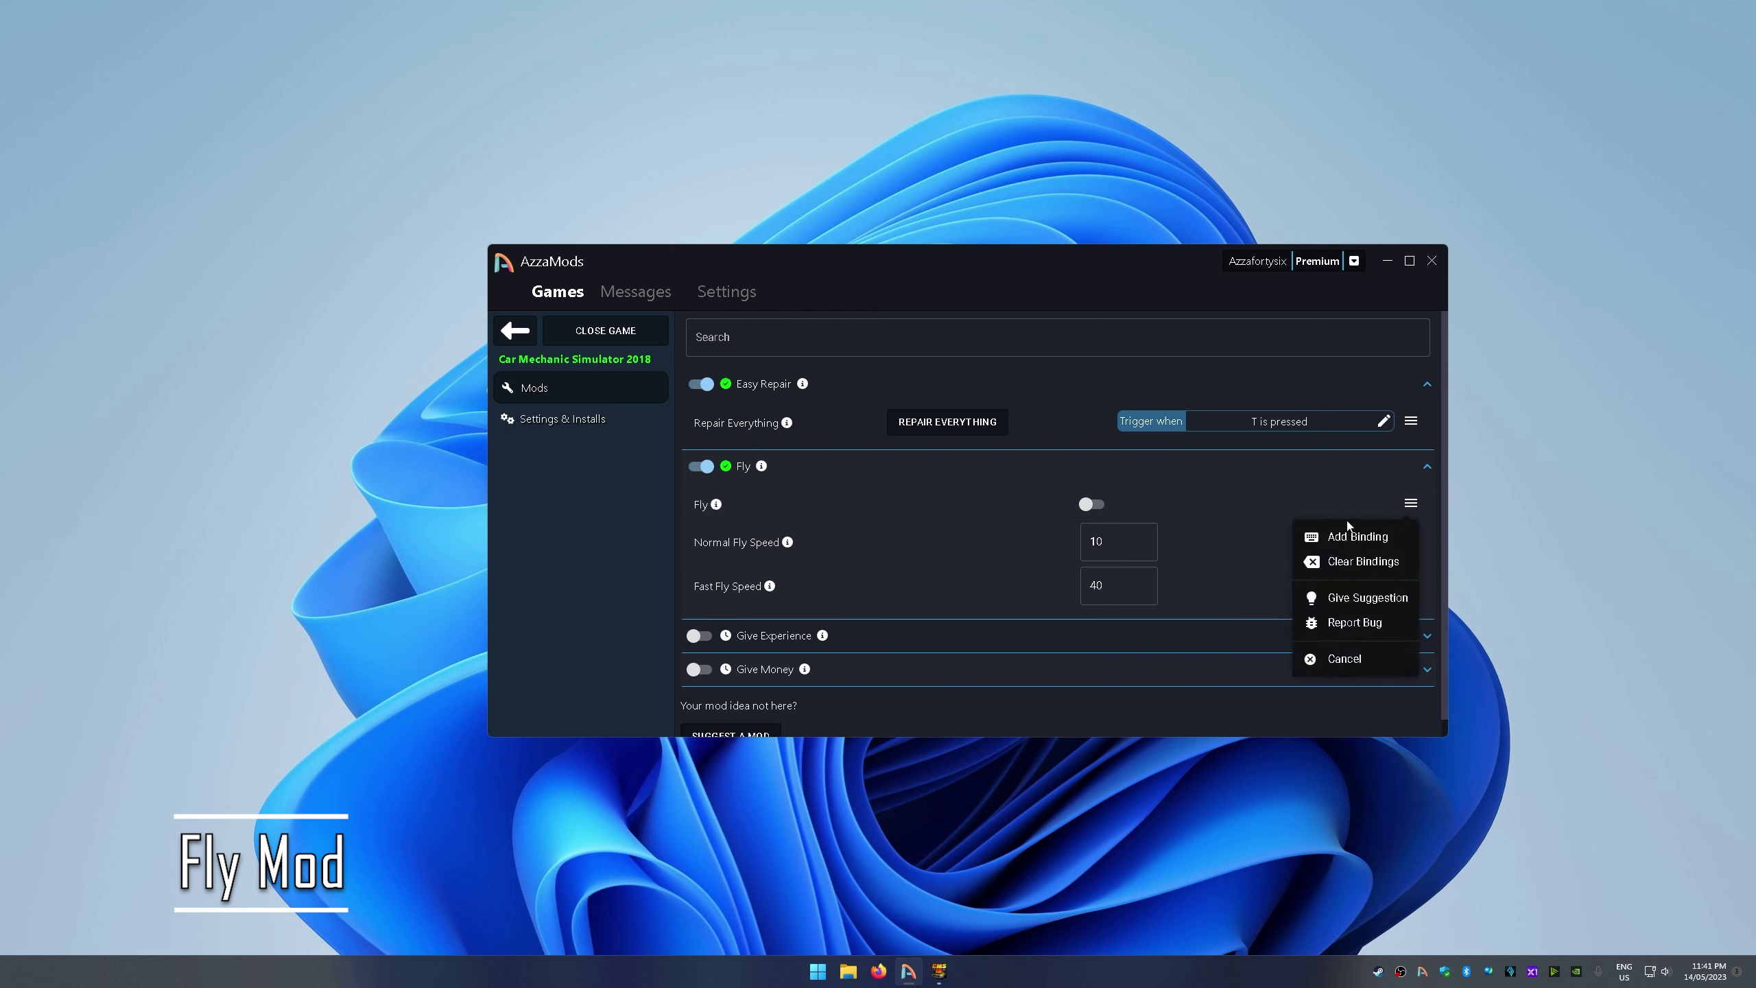
Create a keybind so the V key toggles the Fly mod
left_click(1352, 536)
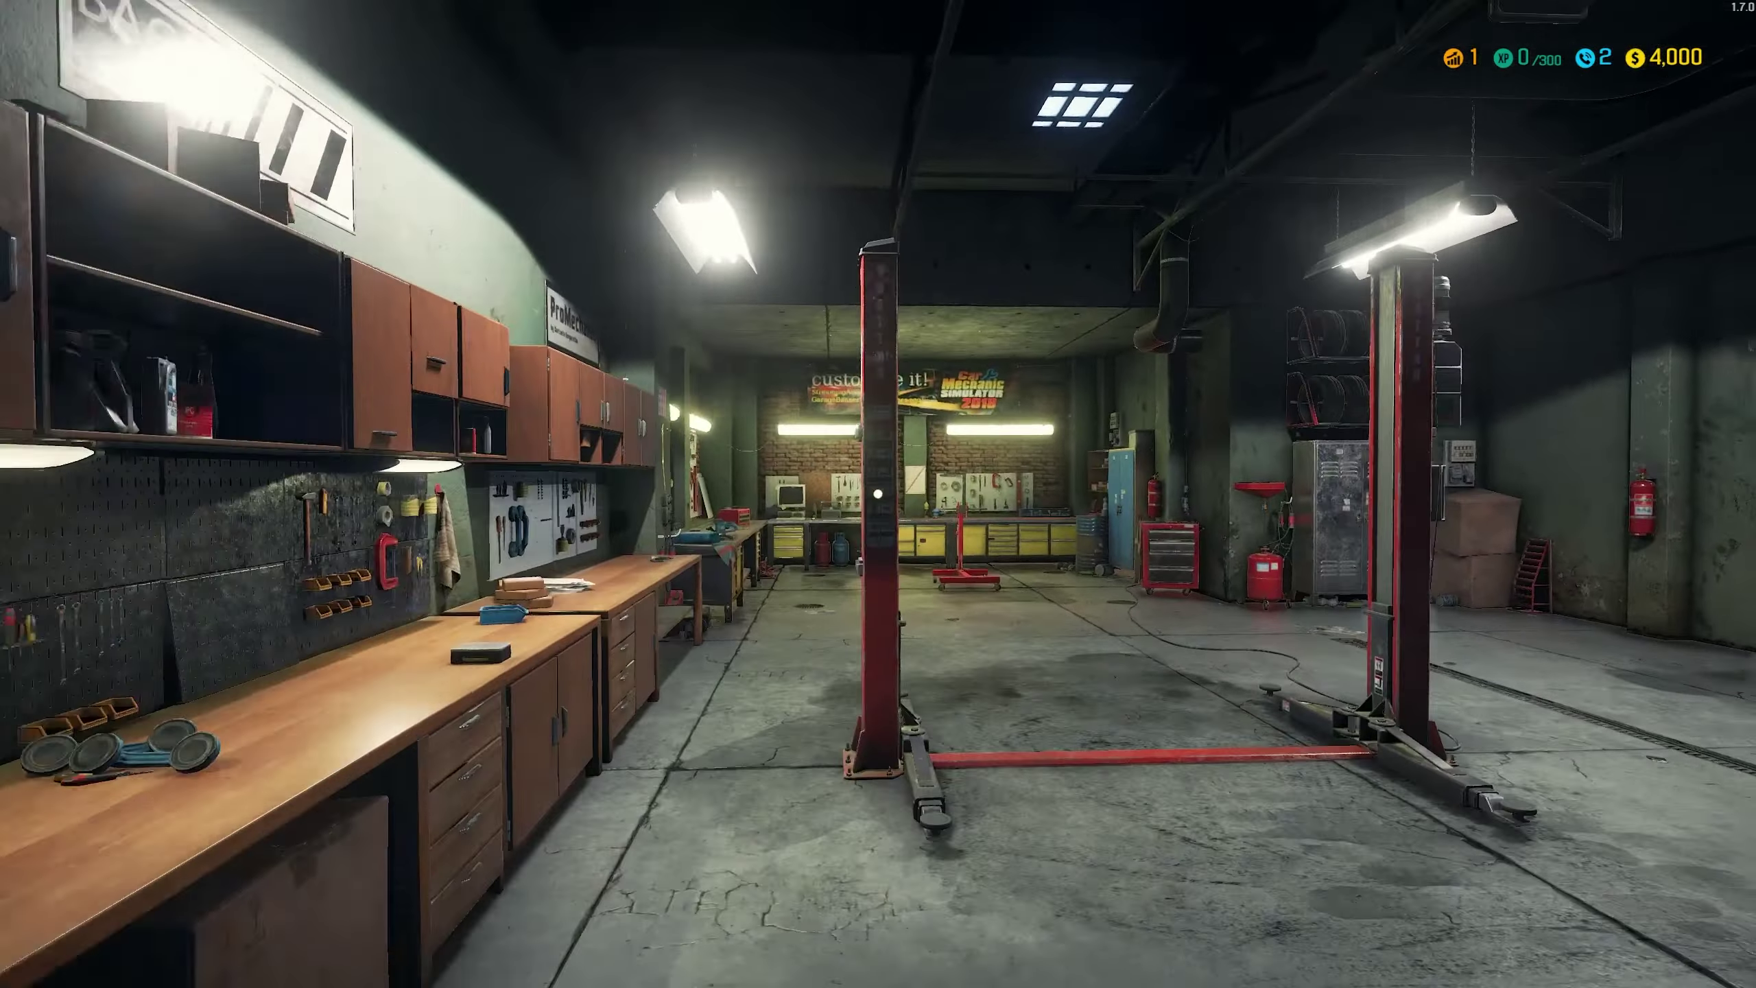
Fly between the lift posts and across the hall, ending in front of the yellow car
key("w")
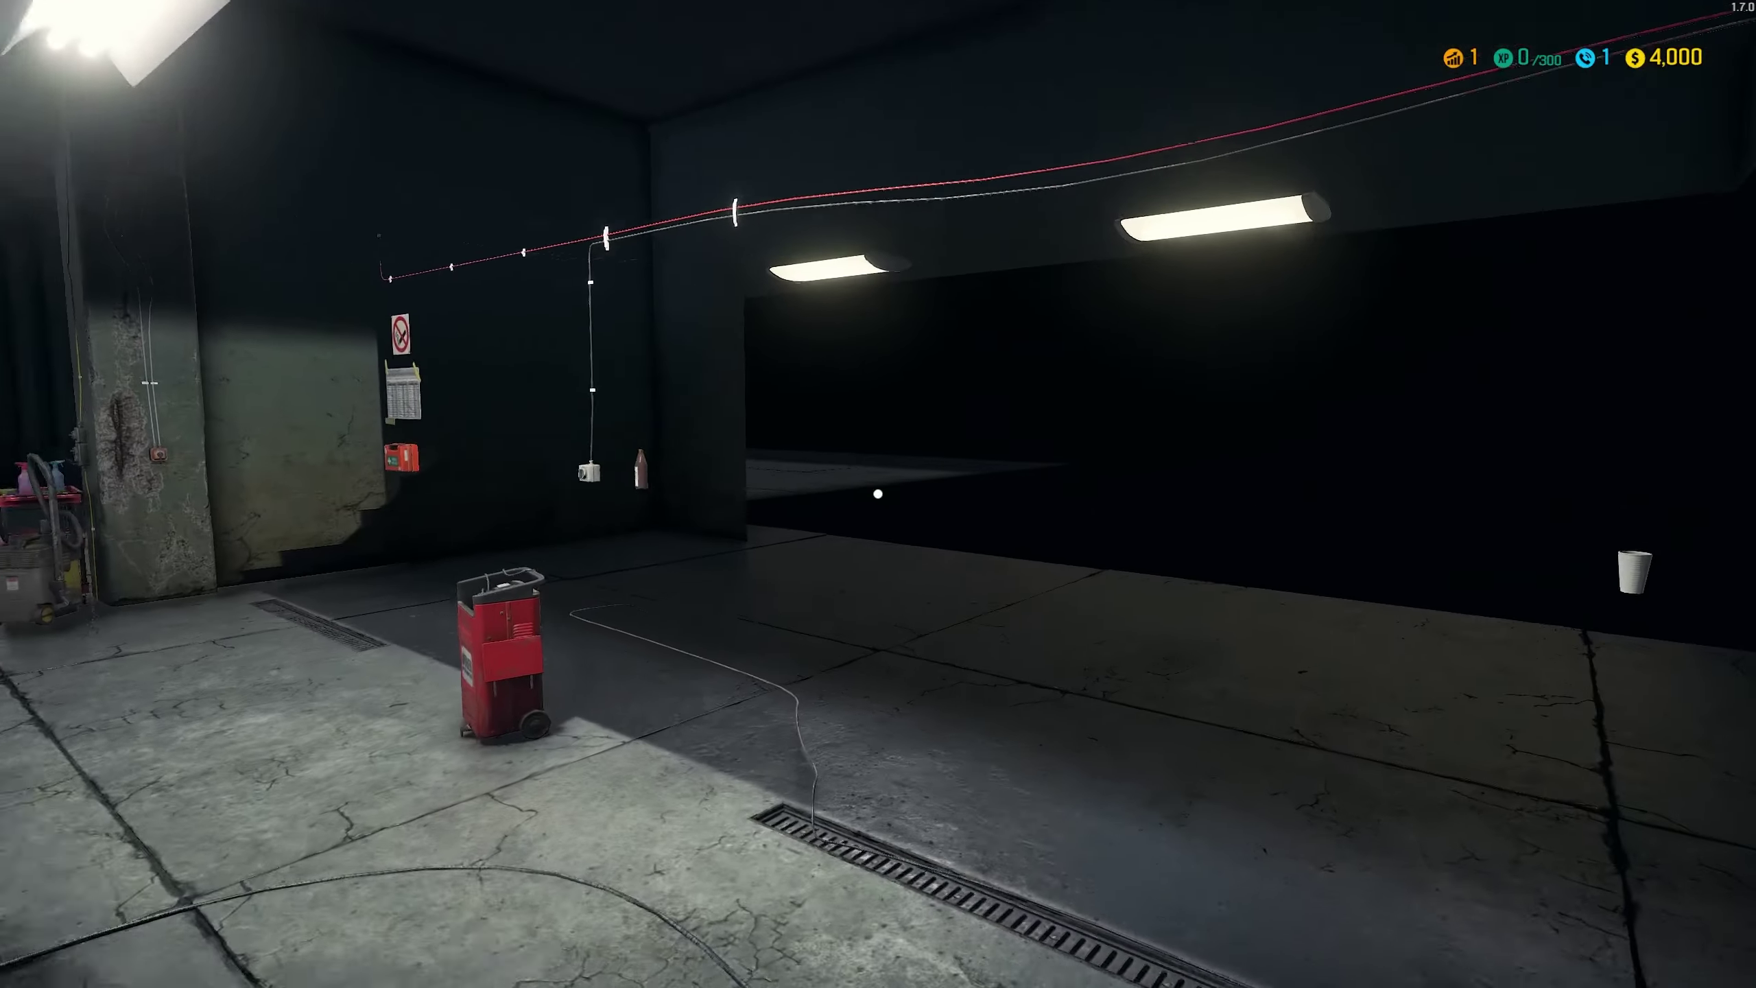
key("w")
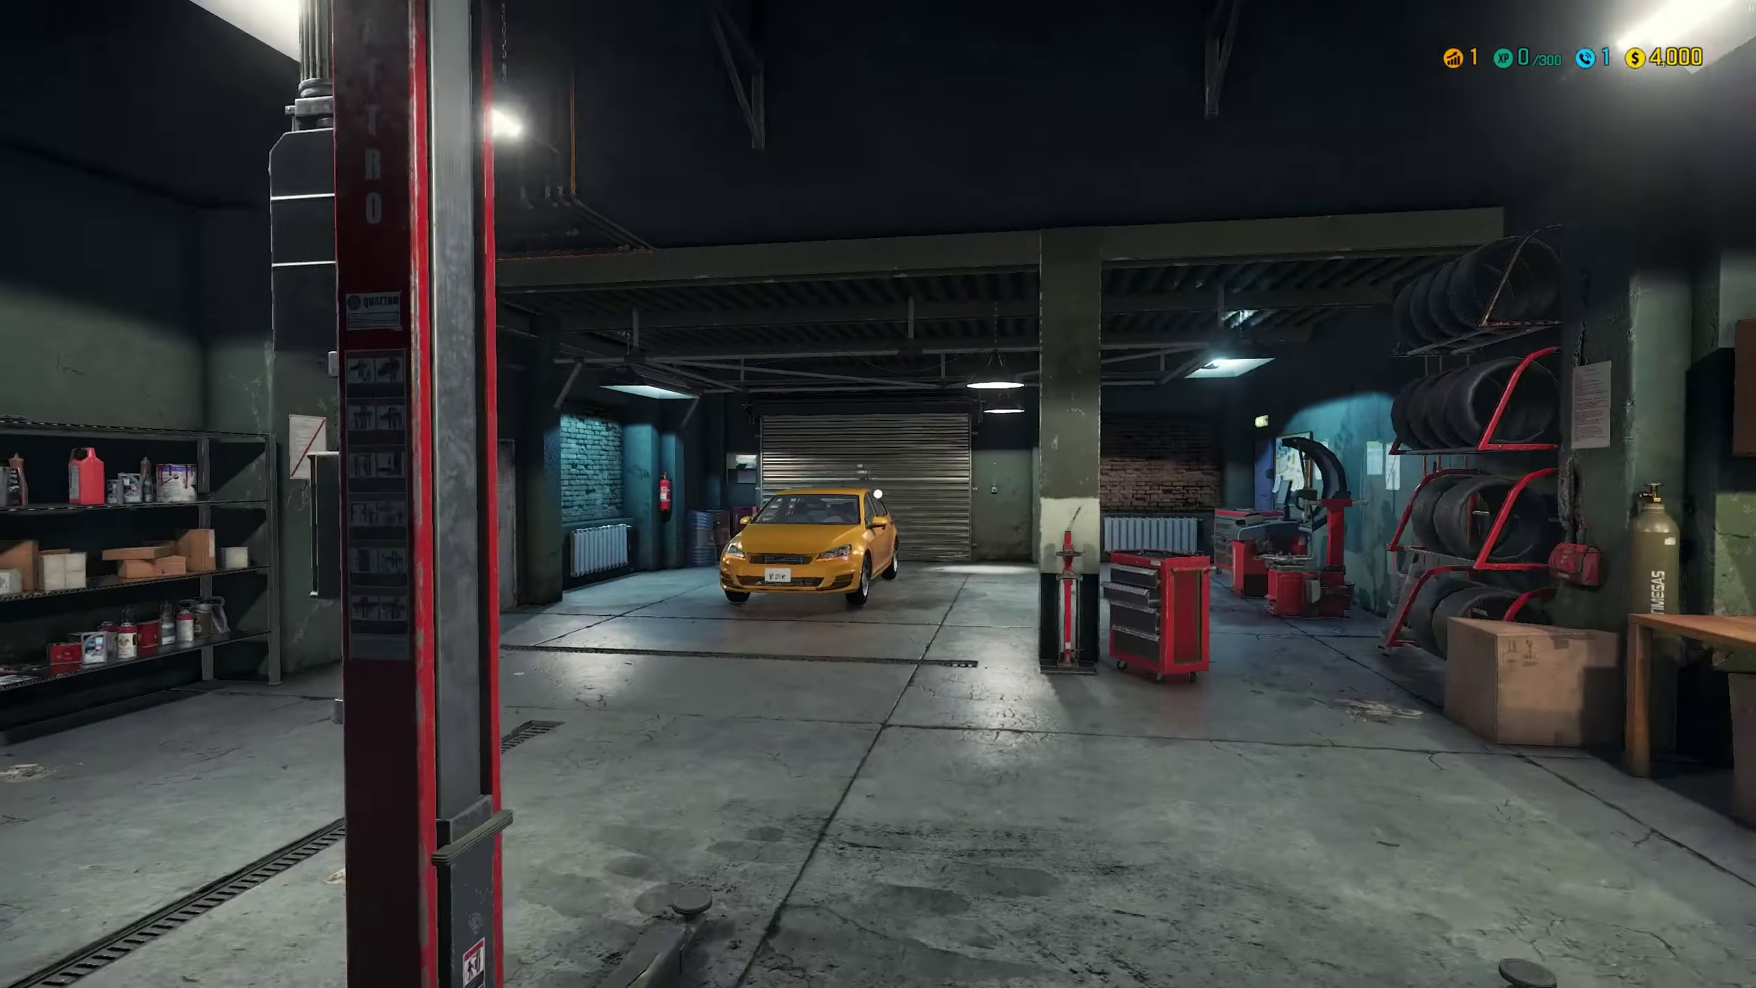
key("w")
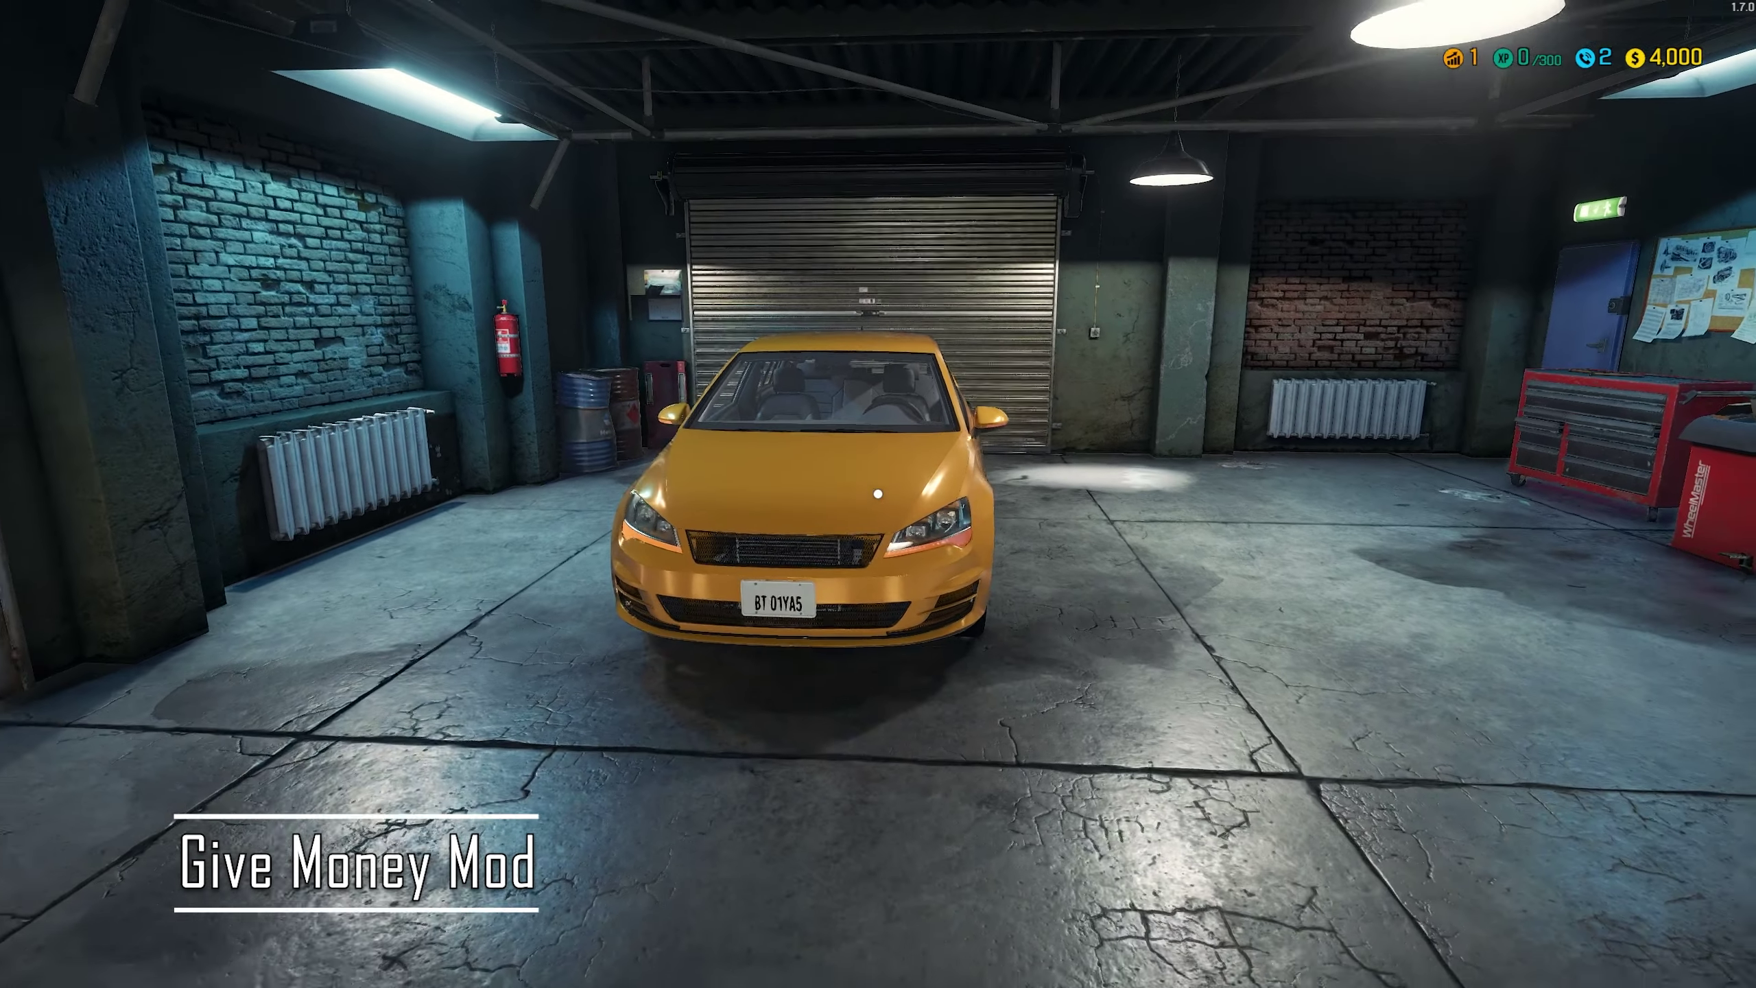
key("s")
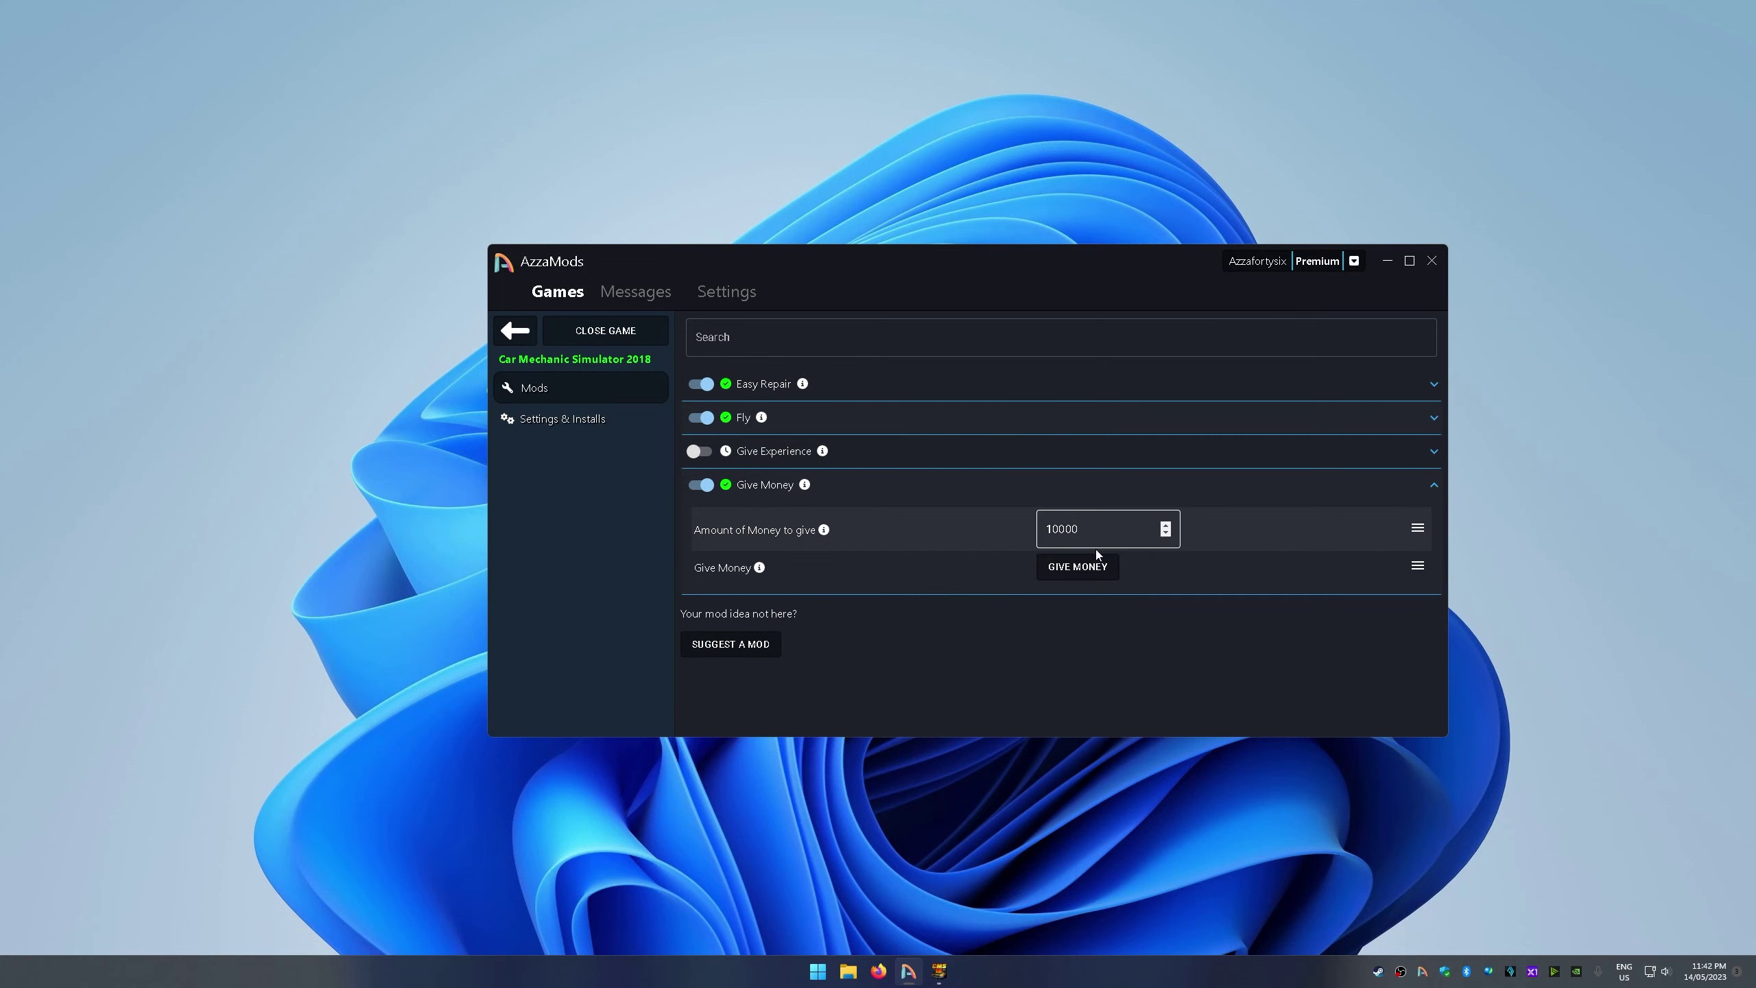
Bind the H key to Give Money with an amount of 10000, and apply it
left_click(1417, 565)
left_click(969, 456)
type("H")
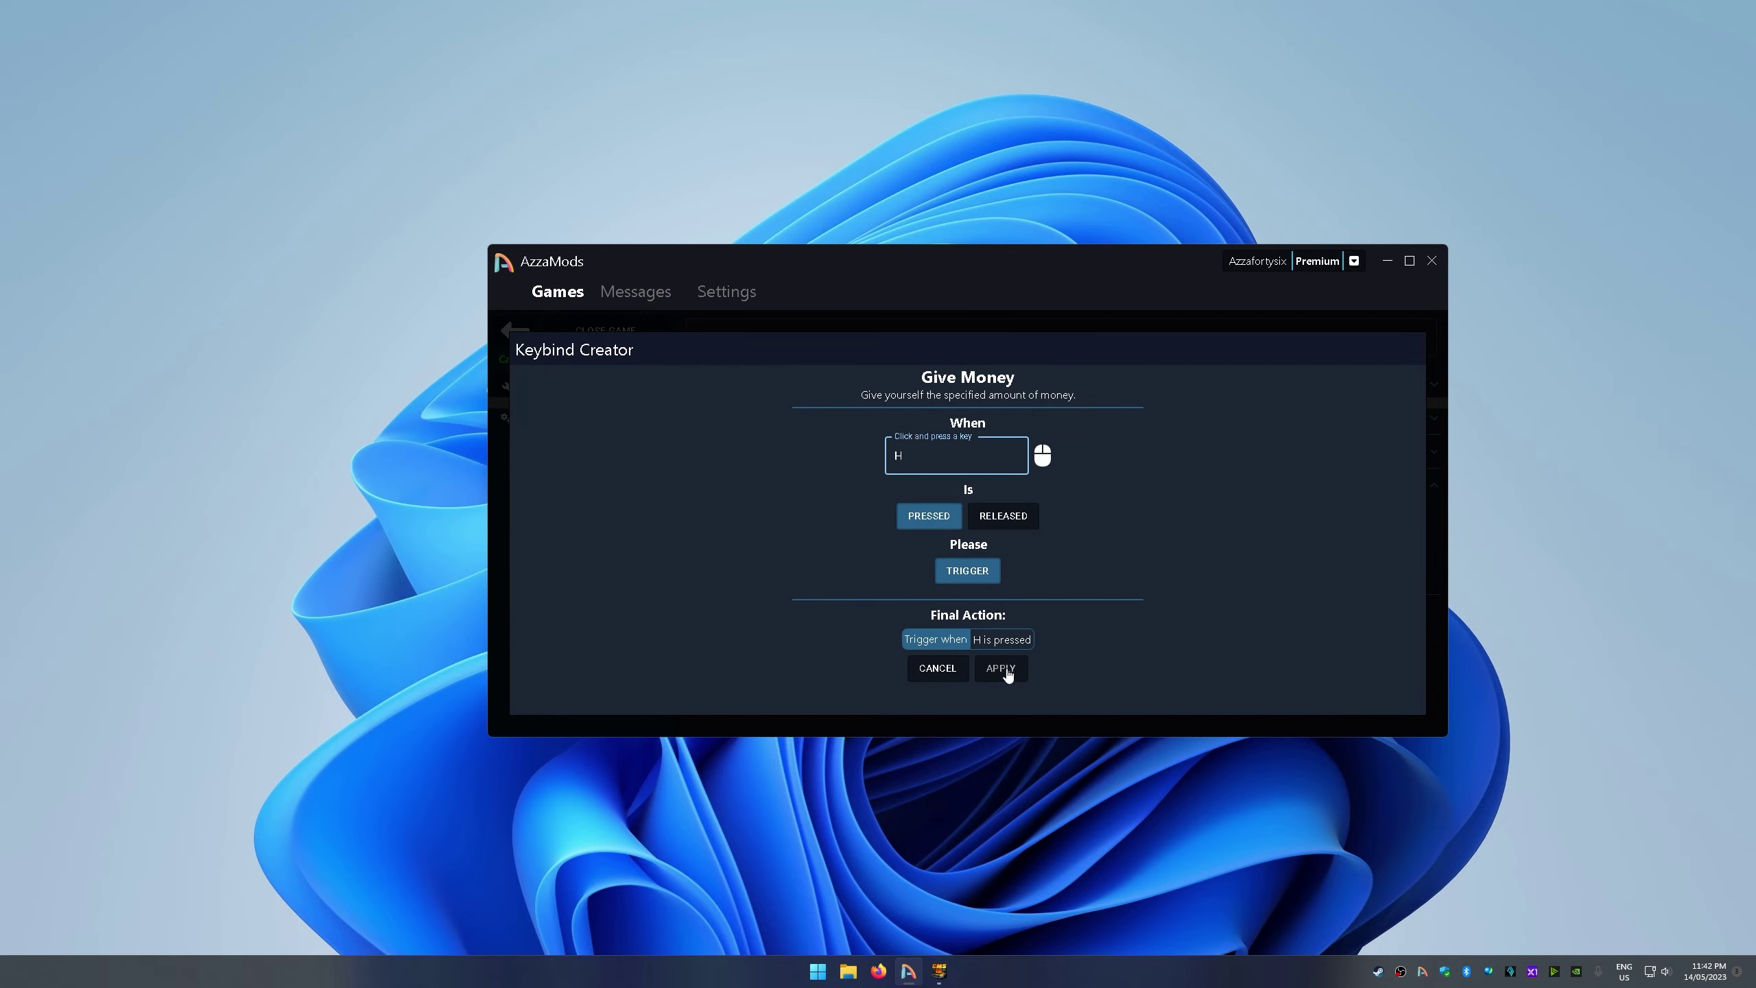
left_click(1002, 669)
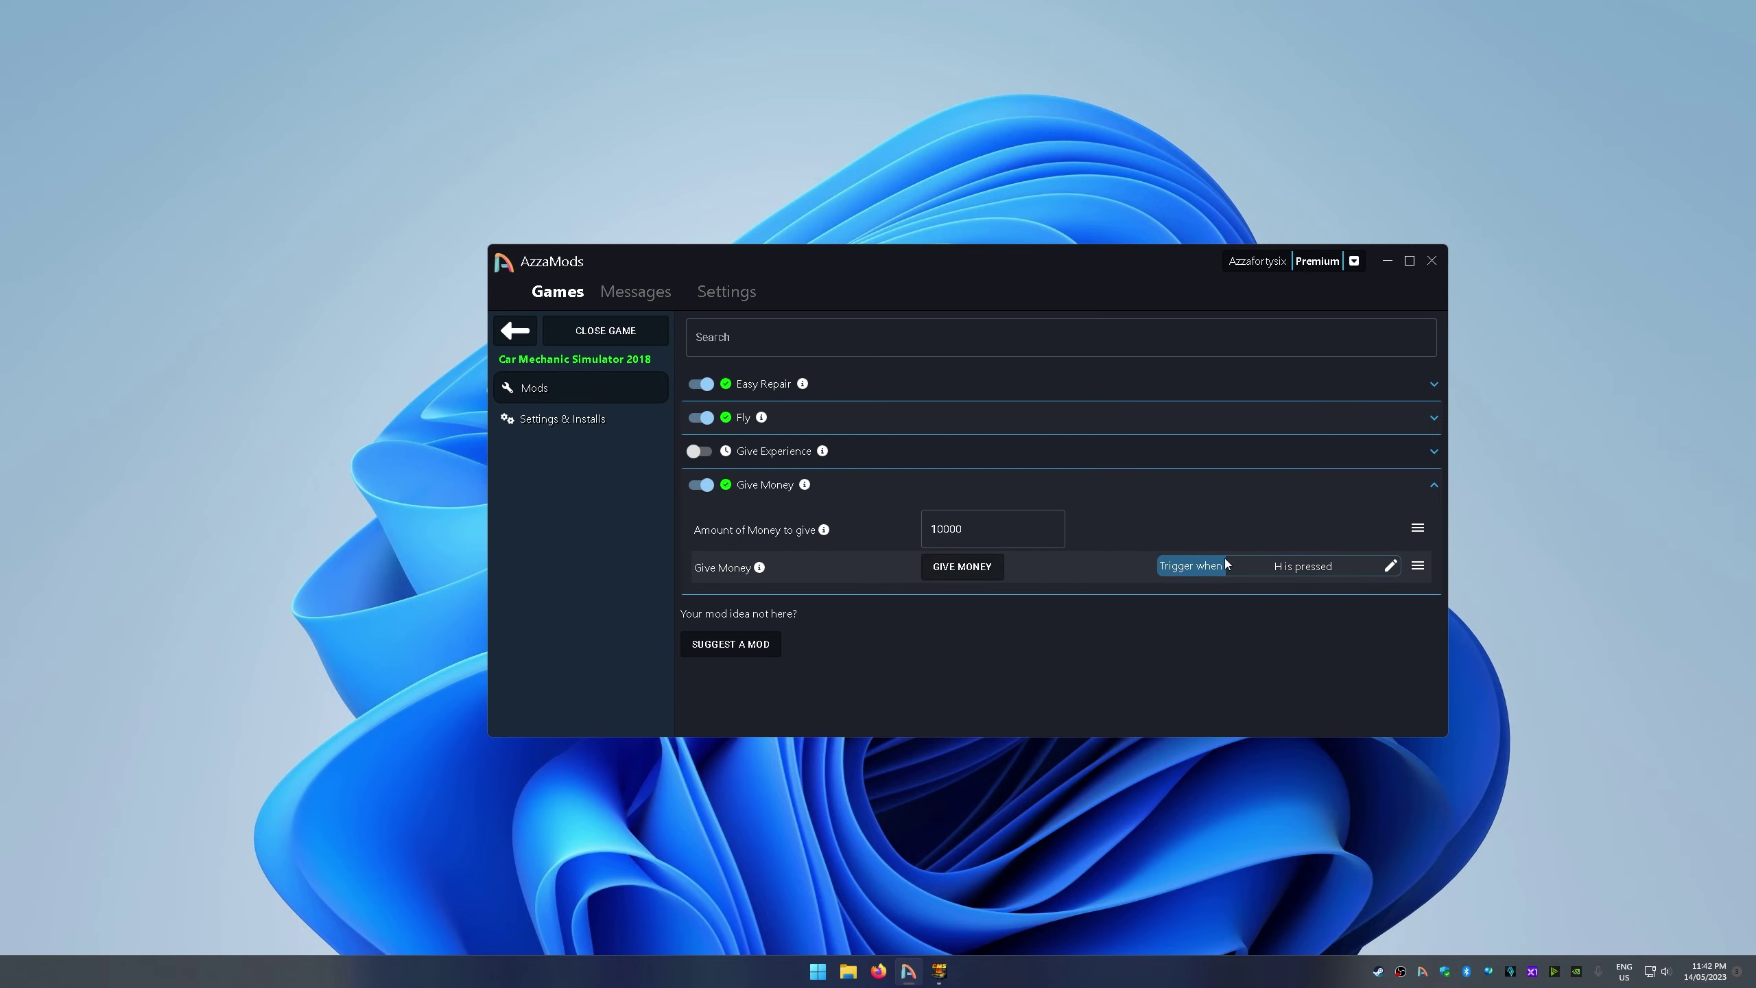
Grant 10,000 cash with each H press while moving around the garage, then return to AzzaMods
key("h")
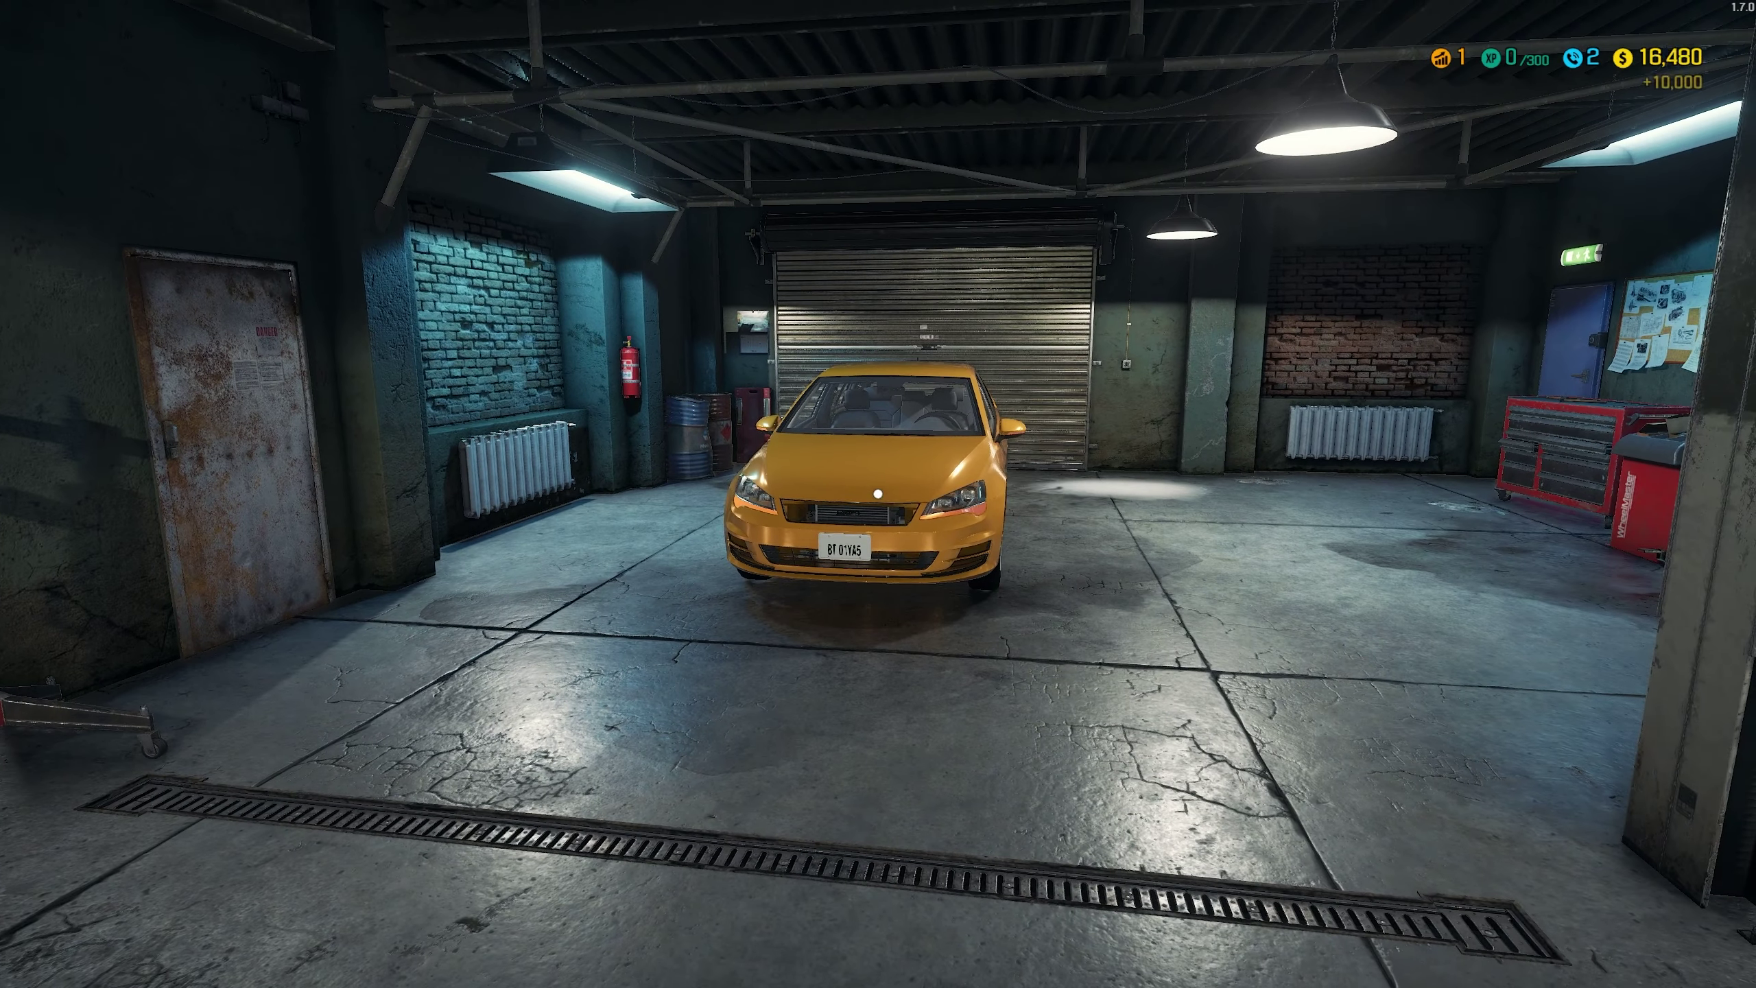
key("h")
key("d")
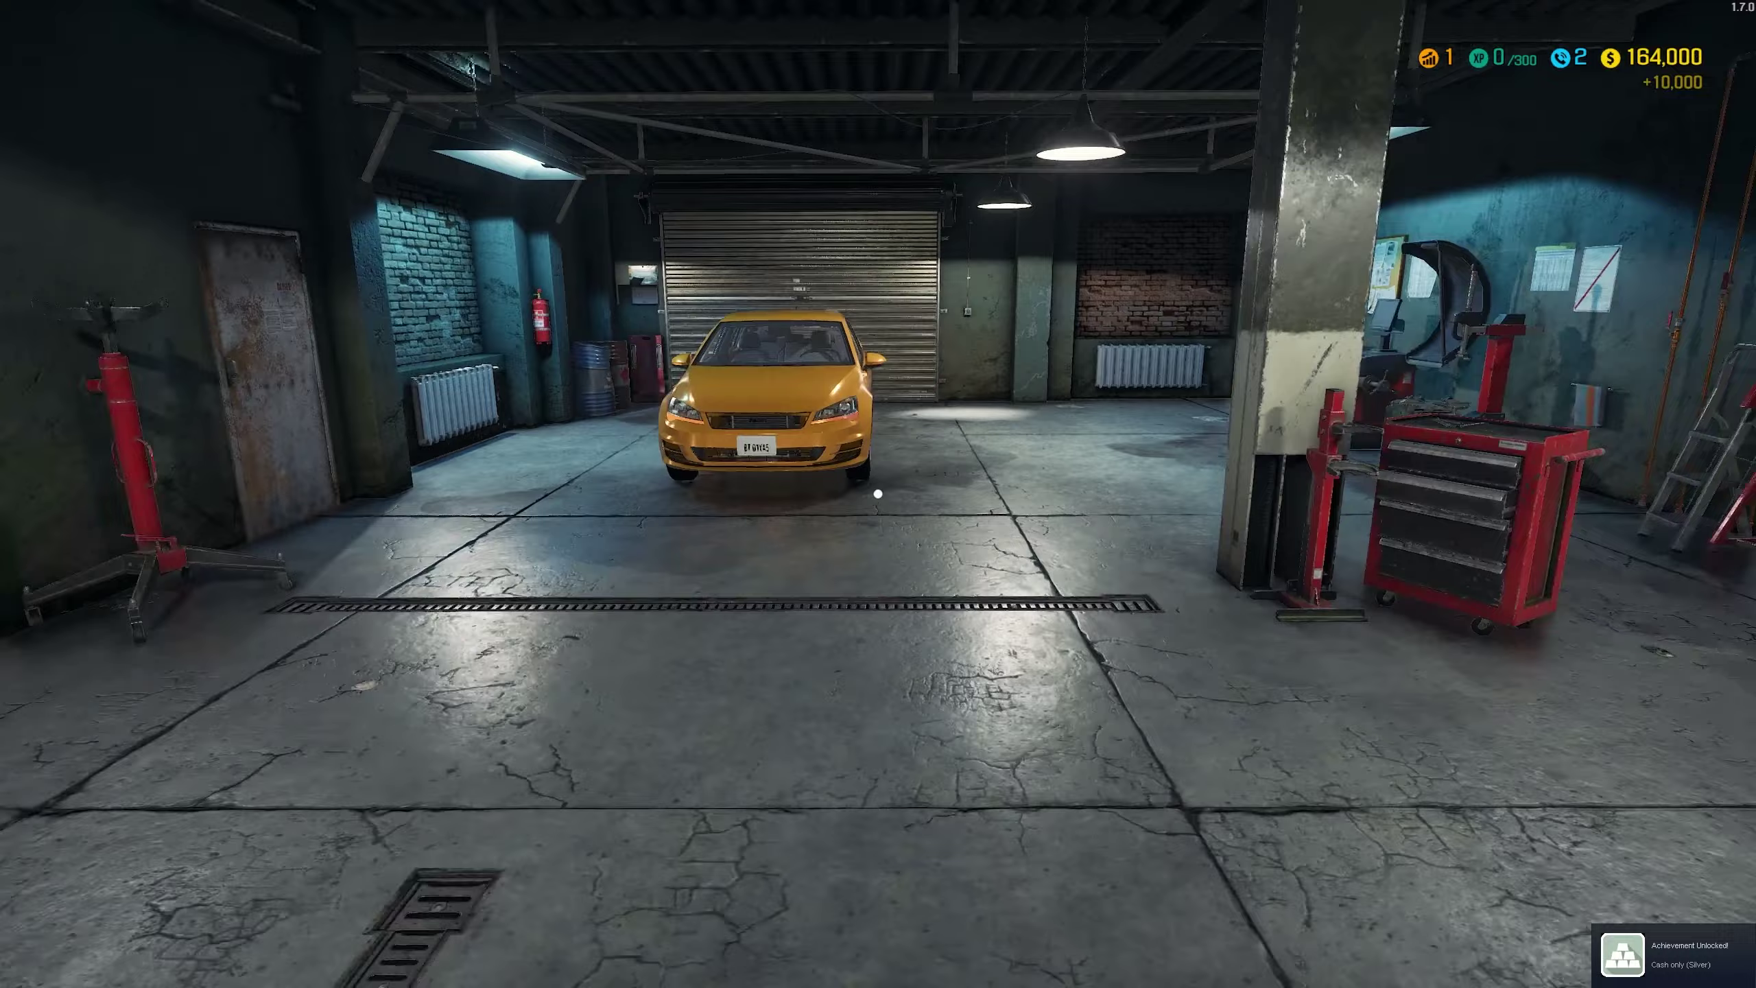
key("w")
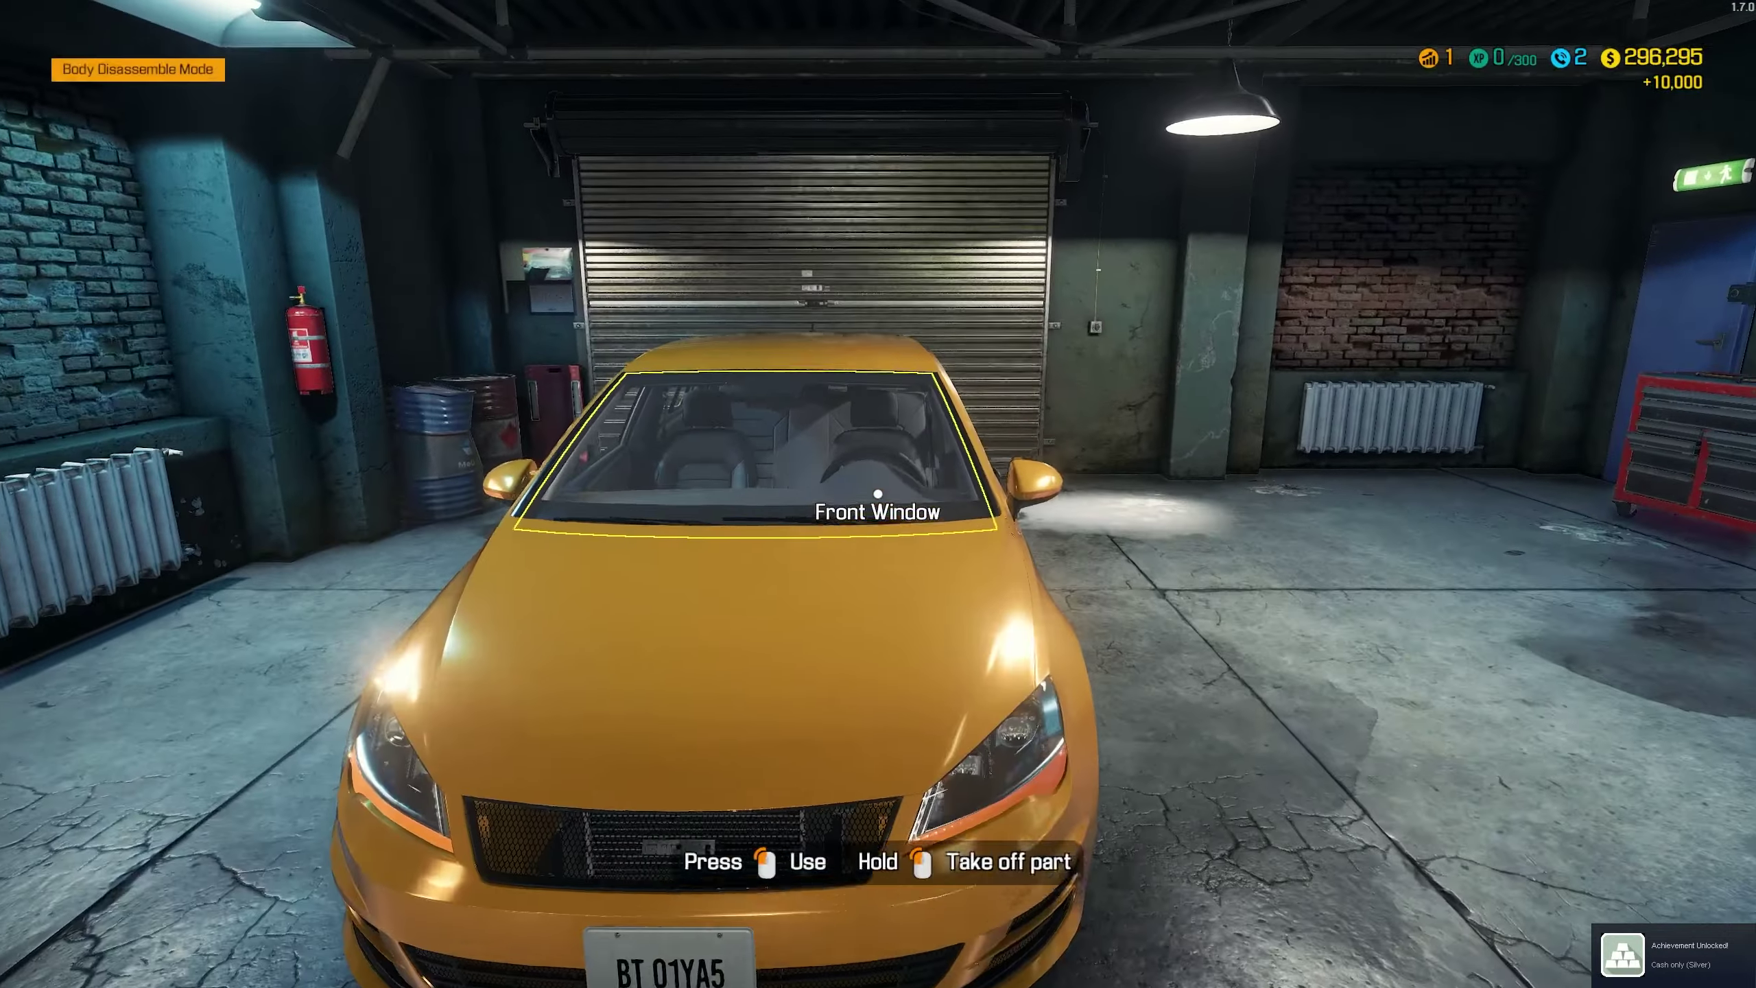
key("s")
key("alt+Tab")
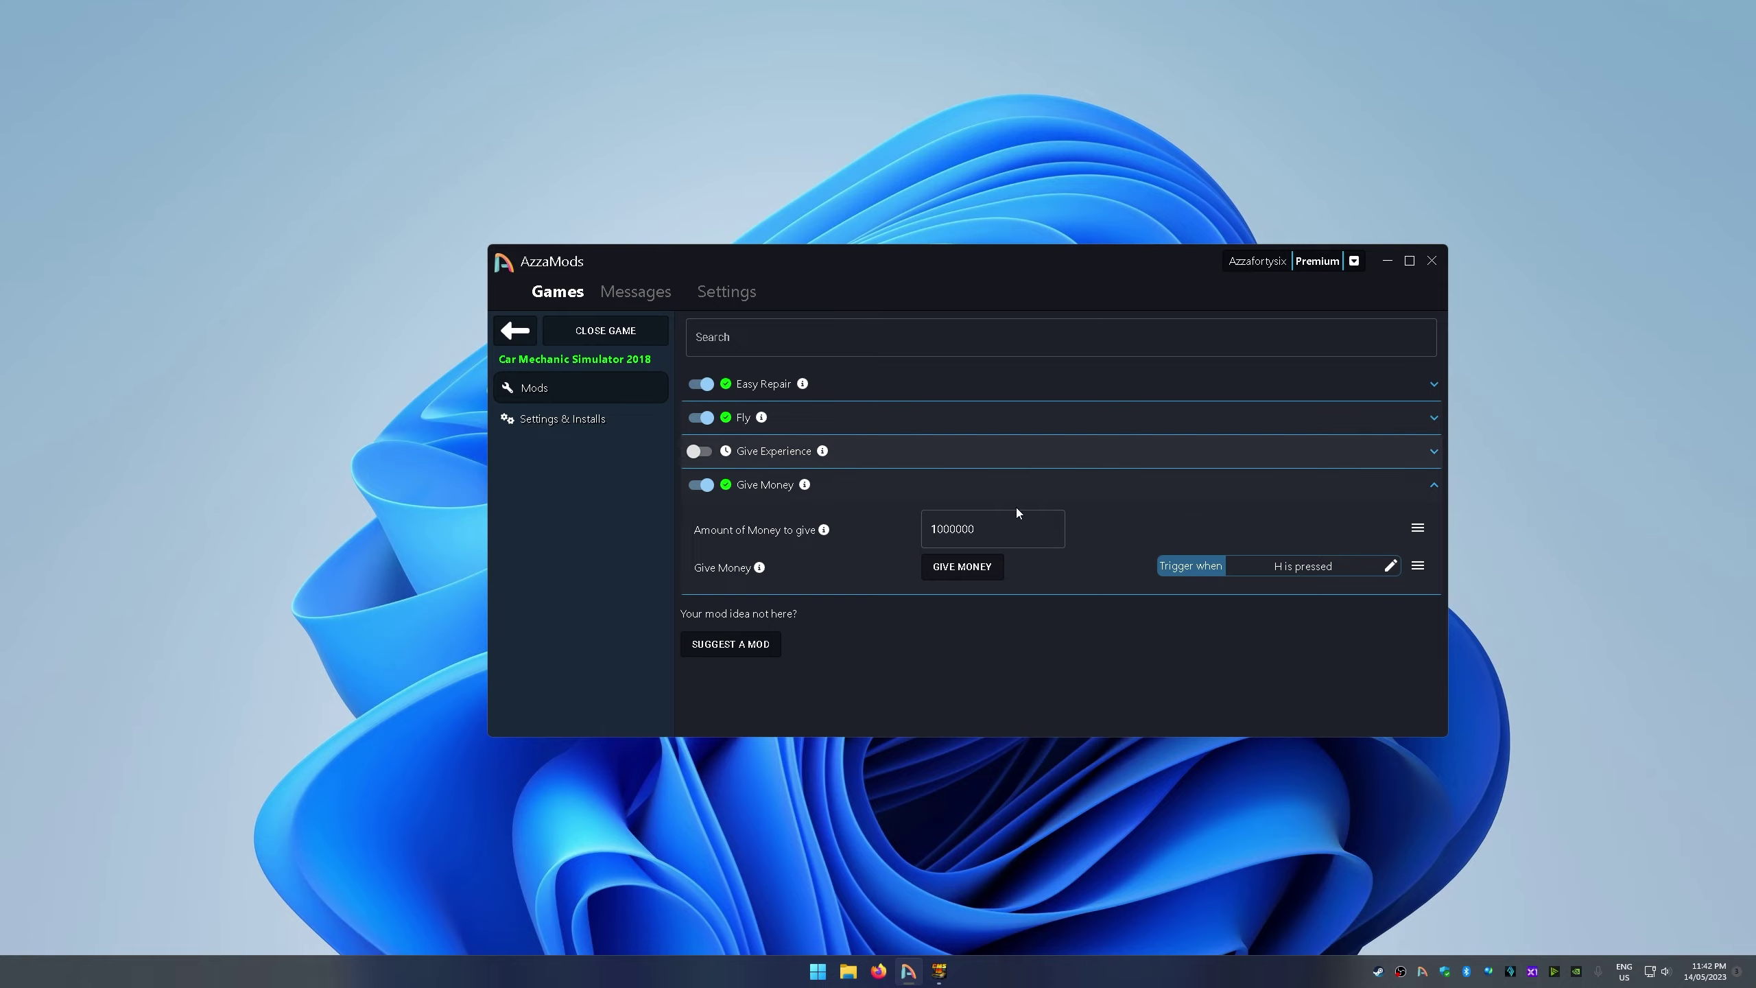
Grant 1,000,000 cash with each H press in the garage
key("alt+Tab")
key("s")
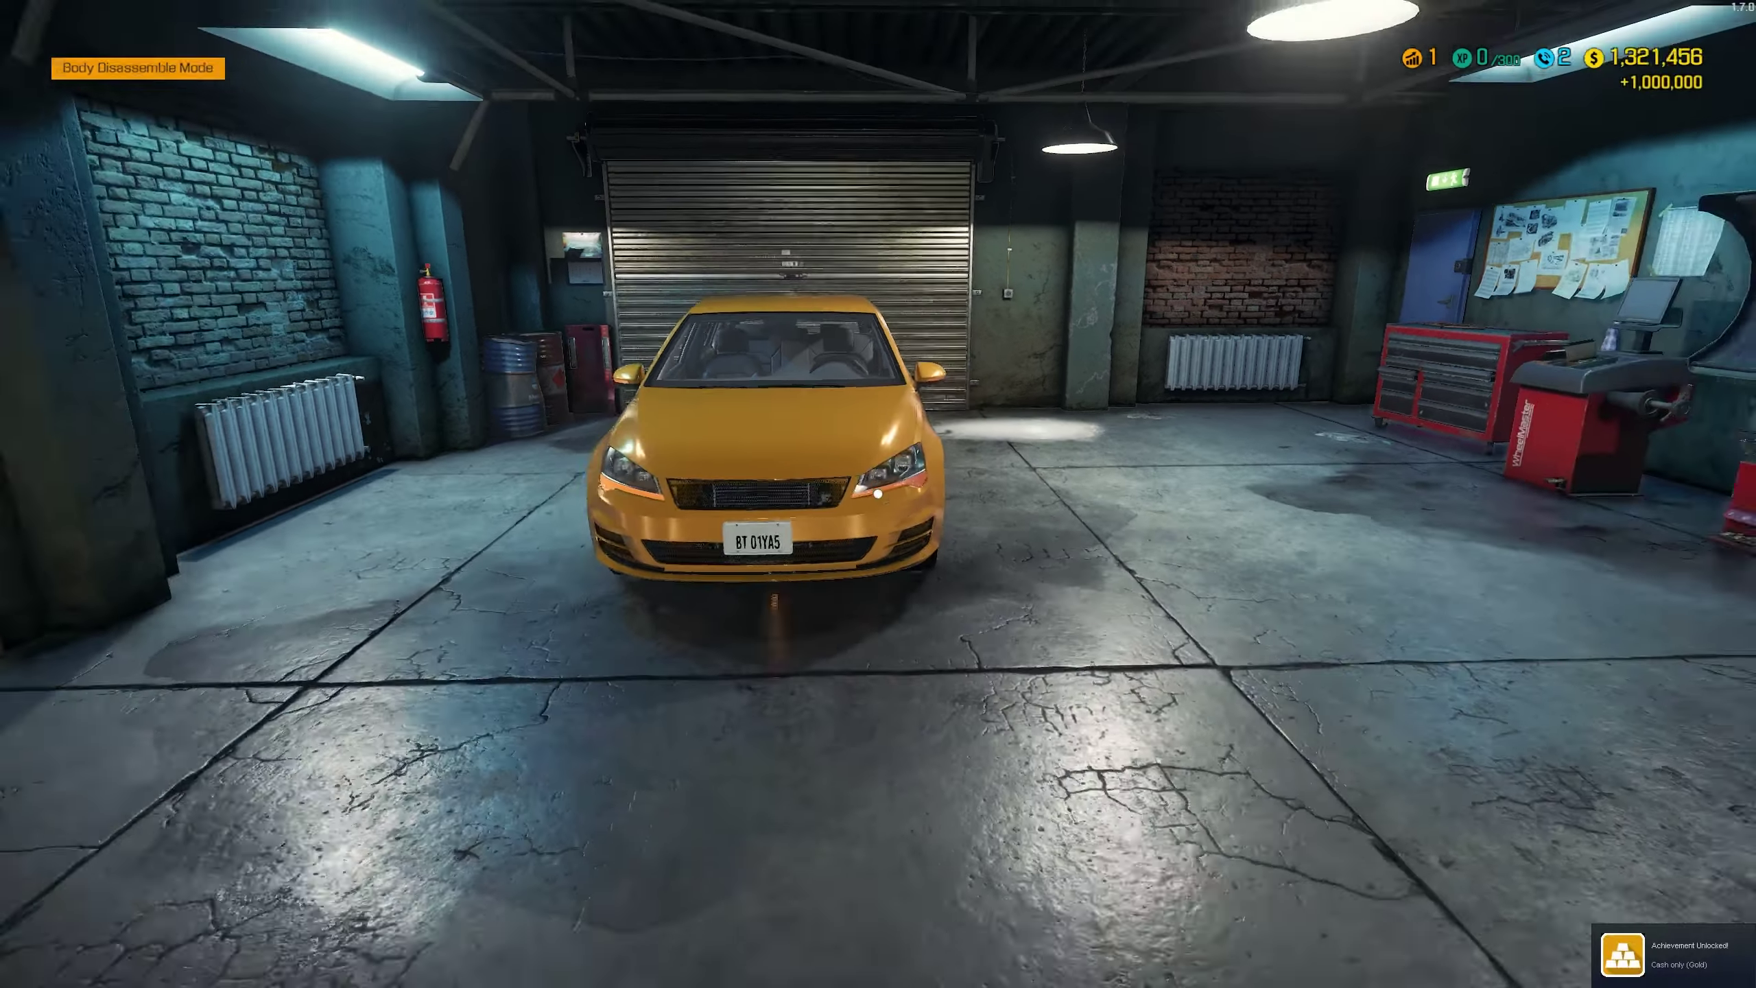
key("h")
key("w")
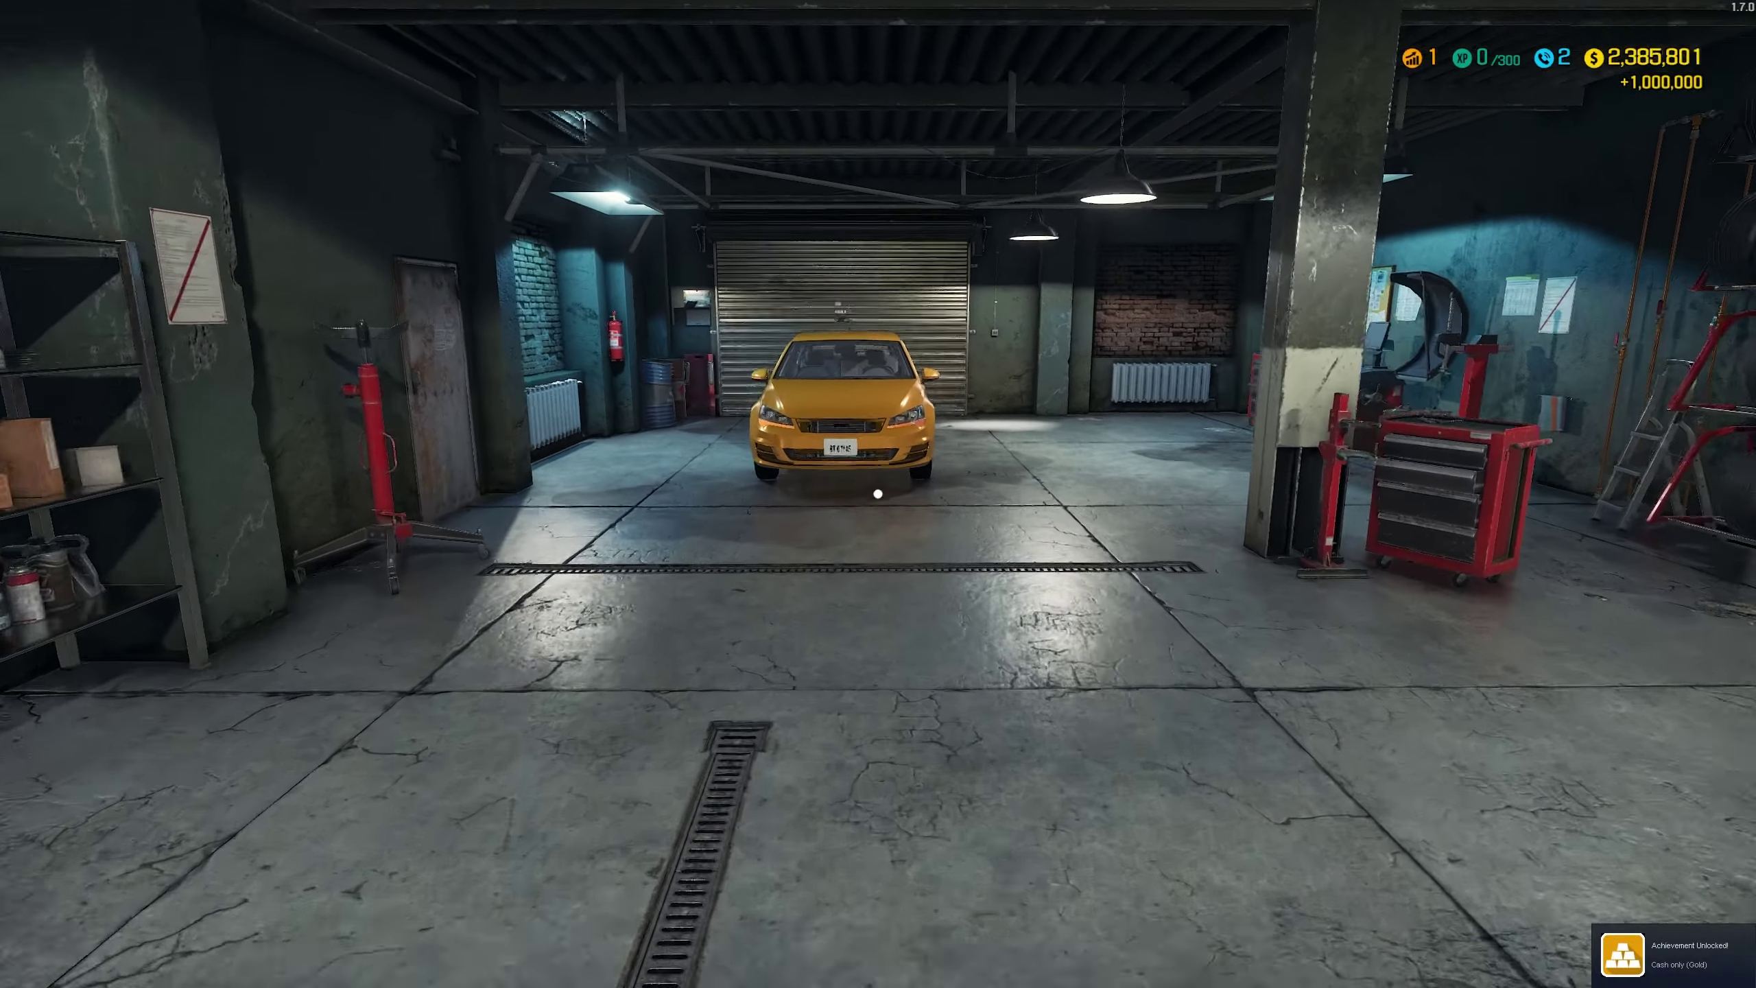
key("alt+Tab")
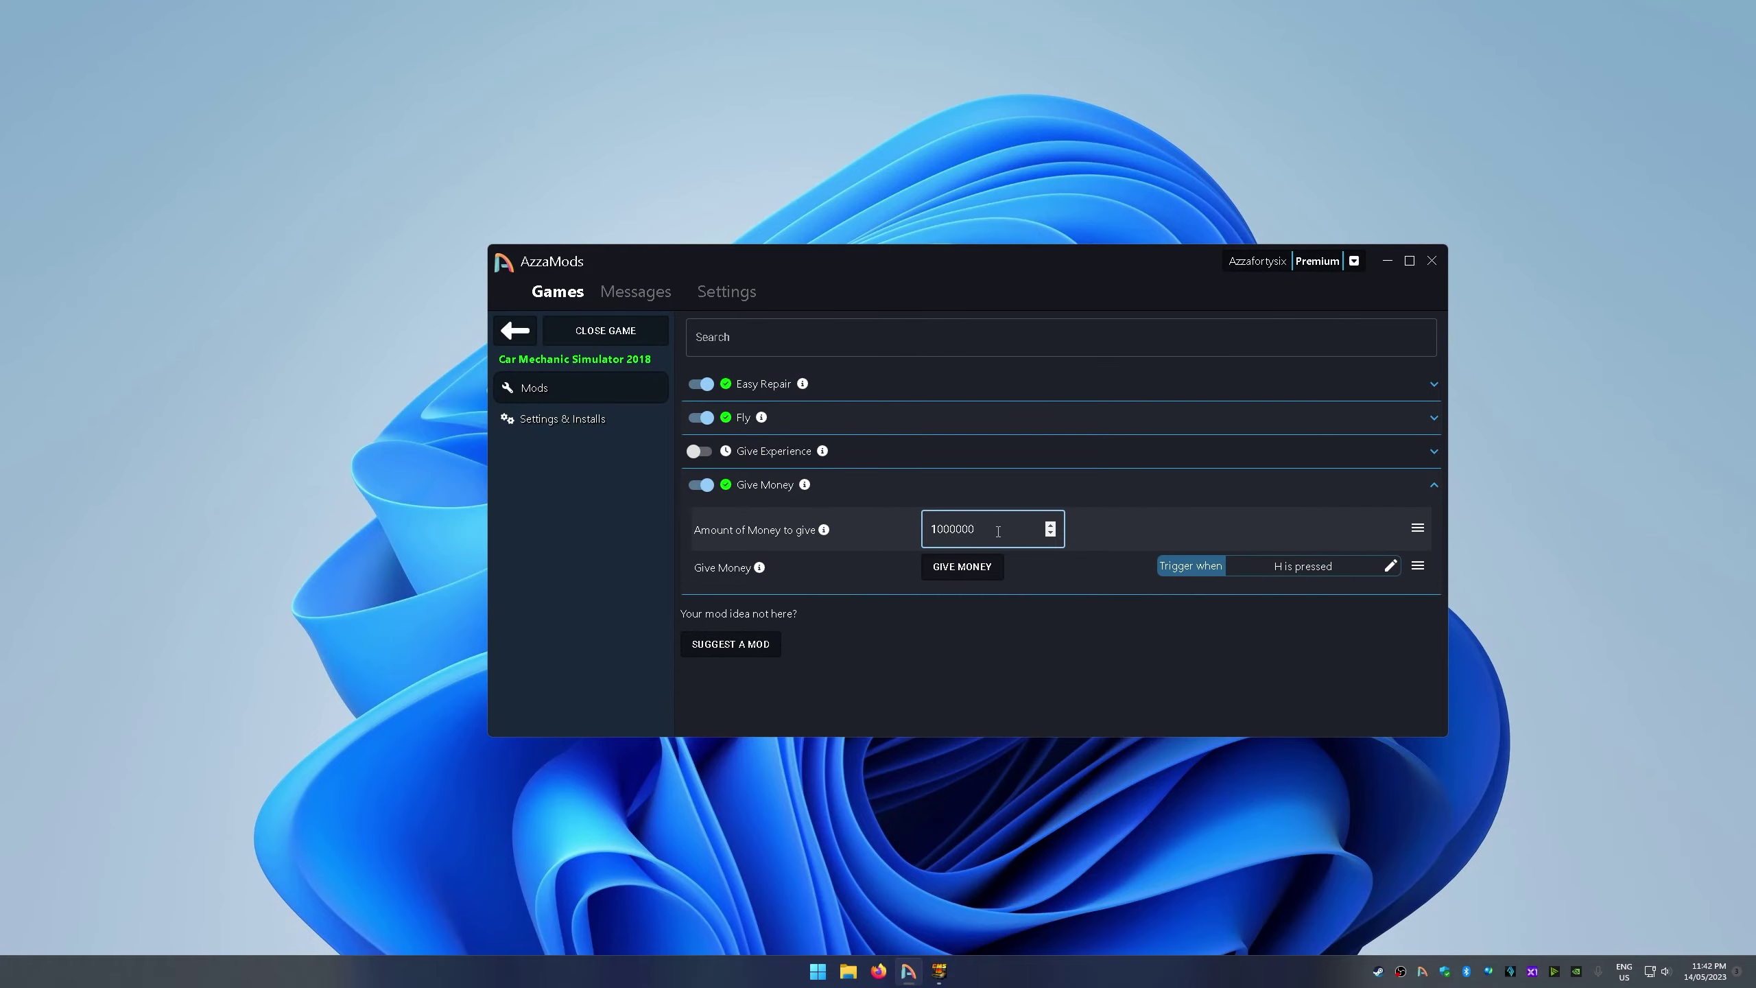
Back in the garage, view the car from the front with the 2,394,000 balance
key("alt+Tab")
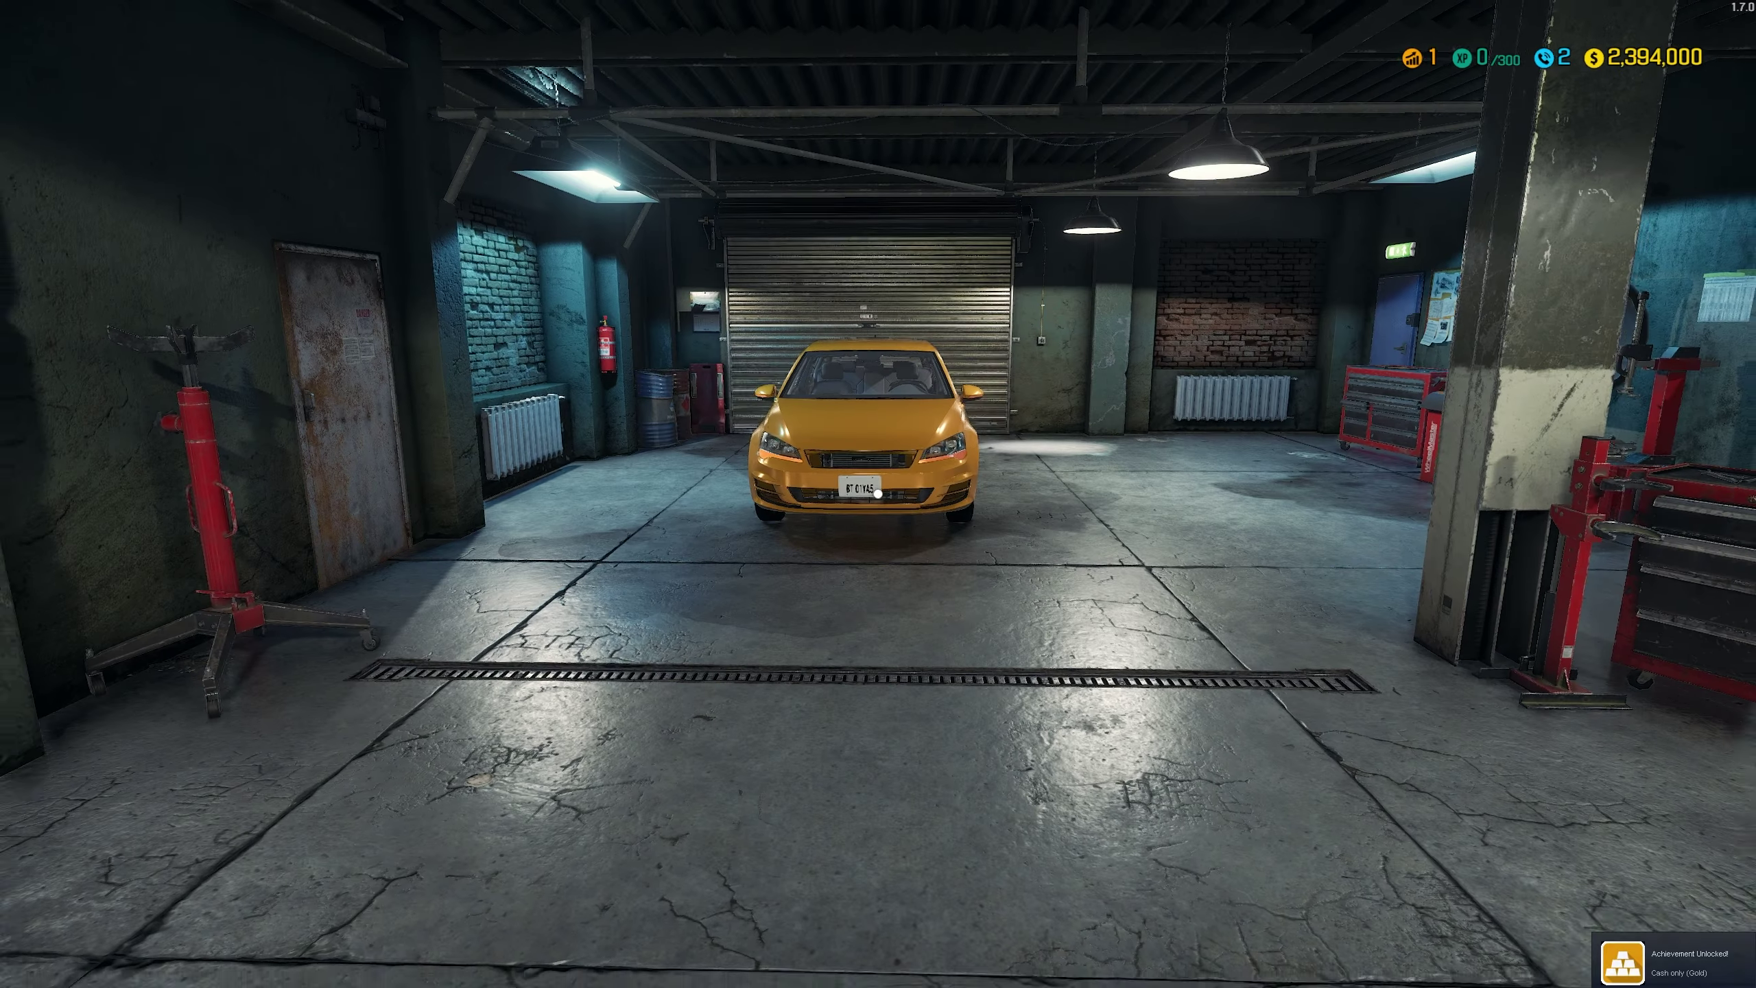
key("s")
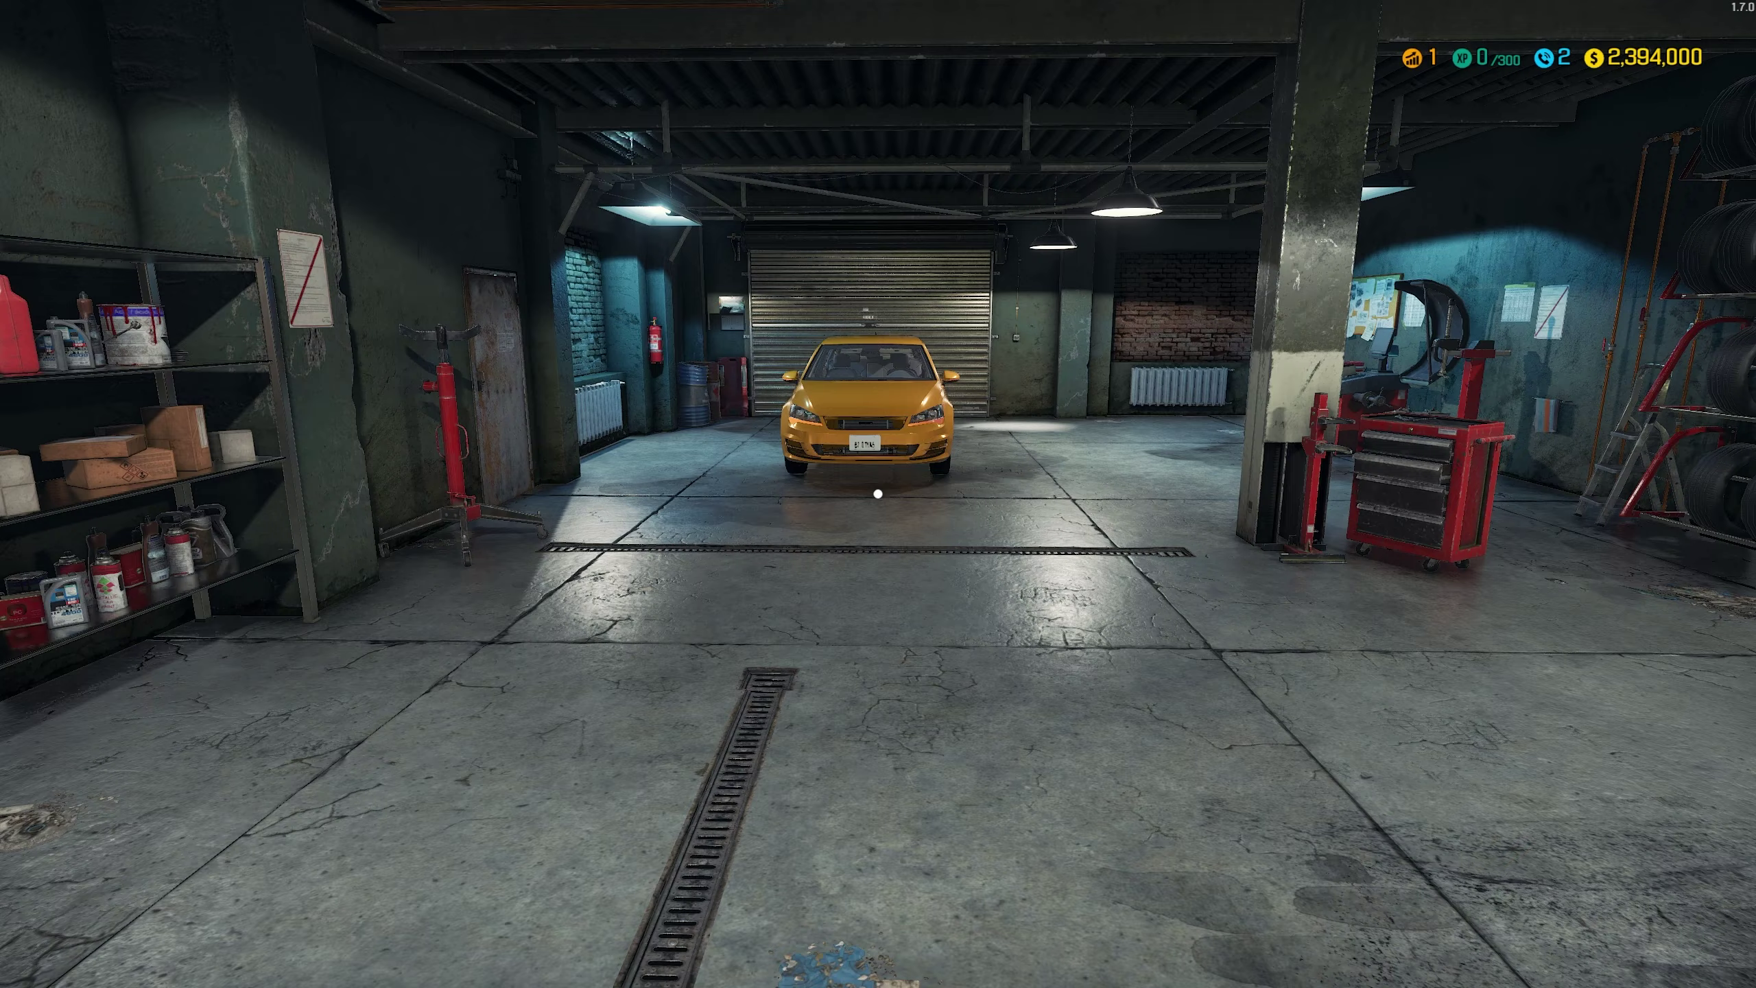
key("w")
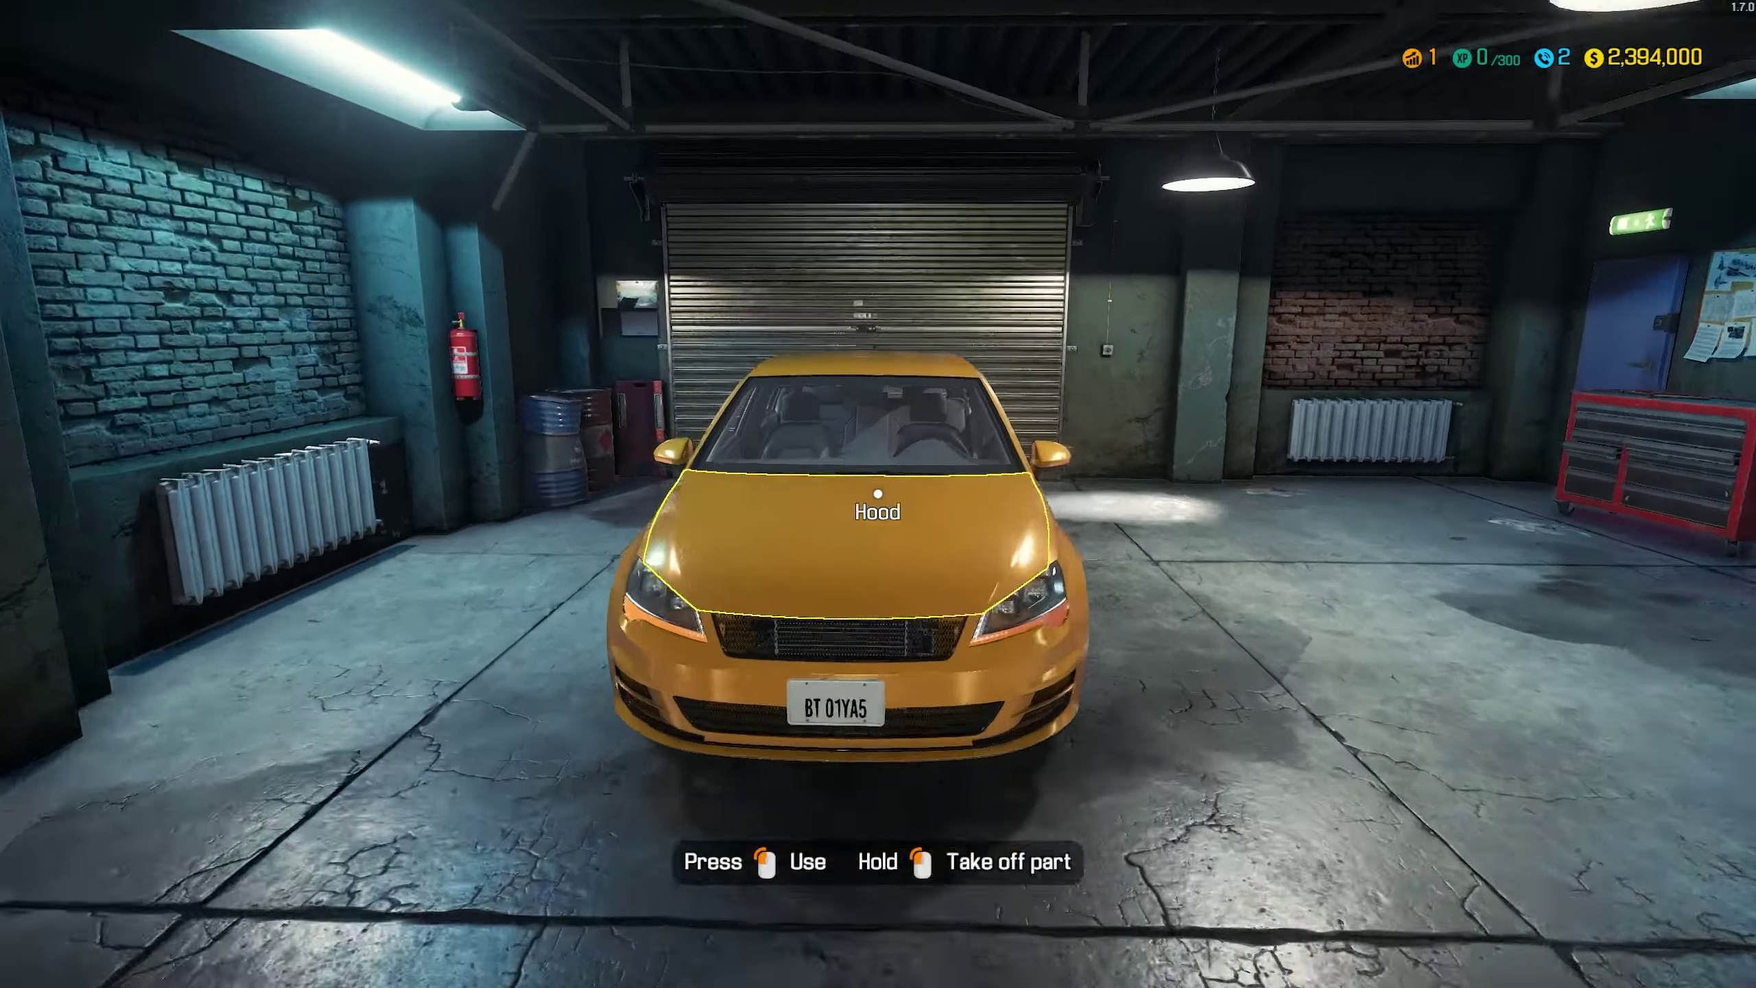
key("s")
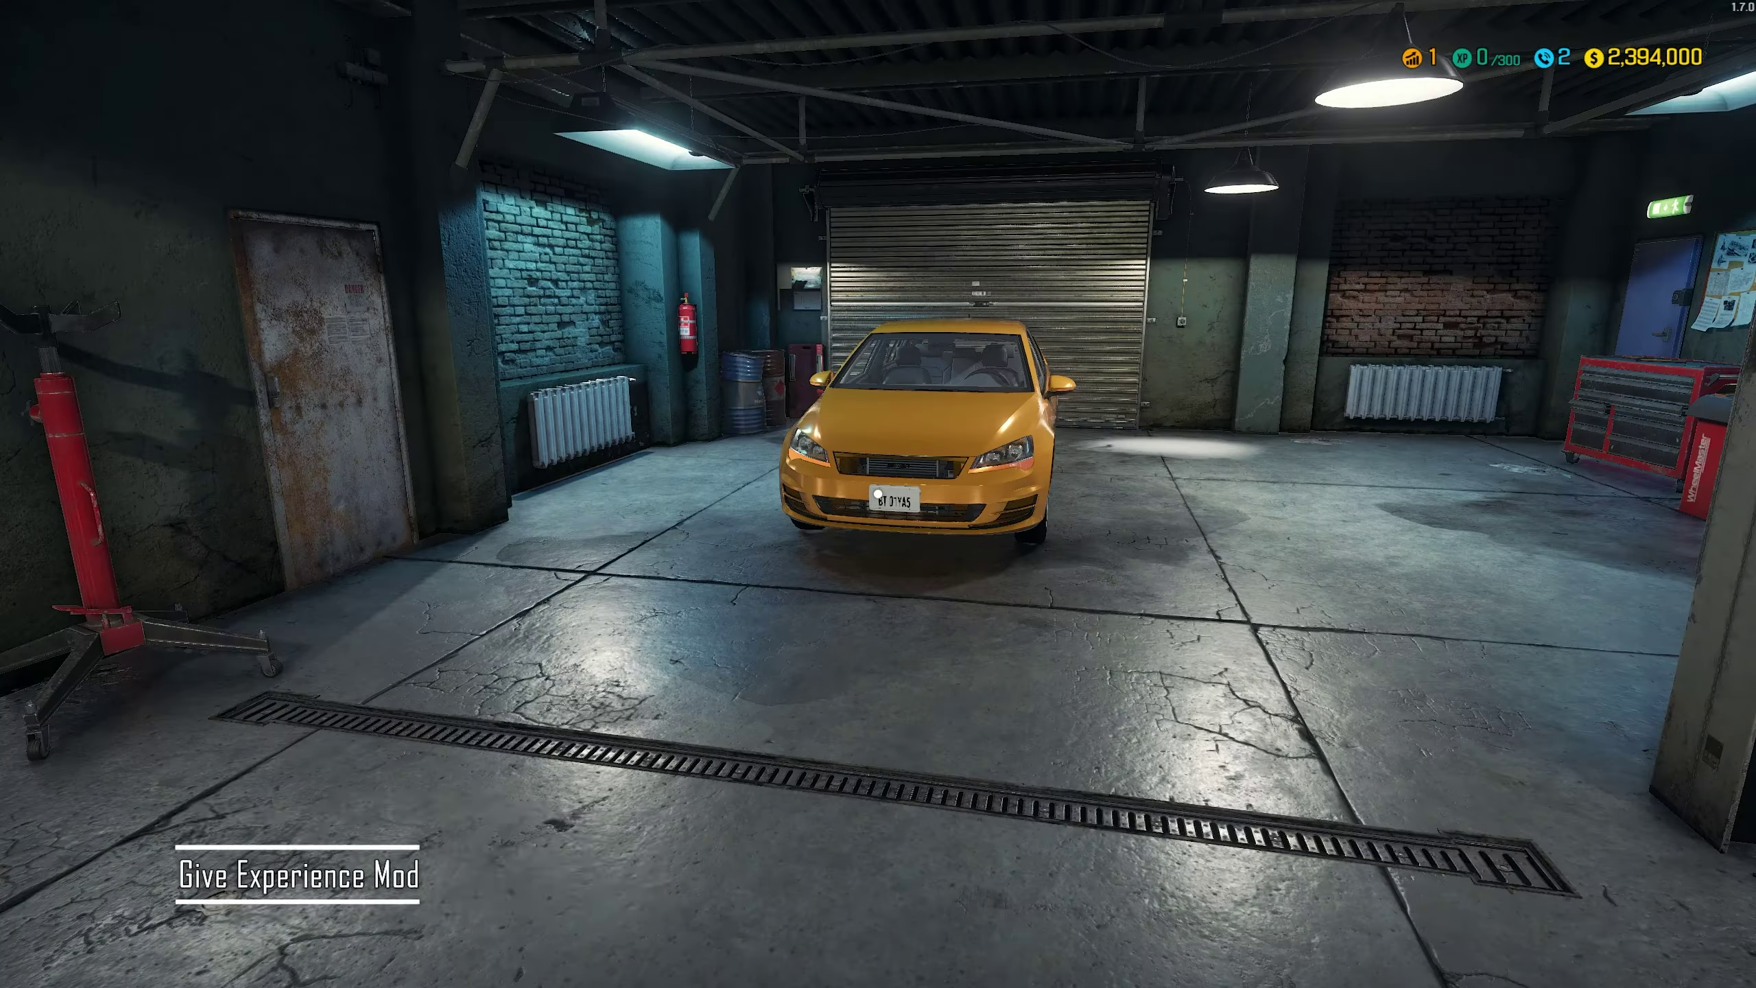
Collapse Give Money, grant 1,000 experience points, and check the level in the garage
key("w")
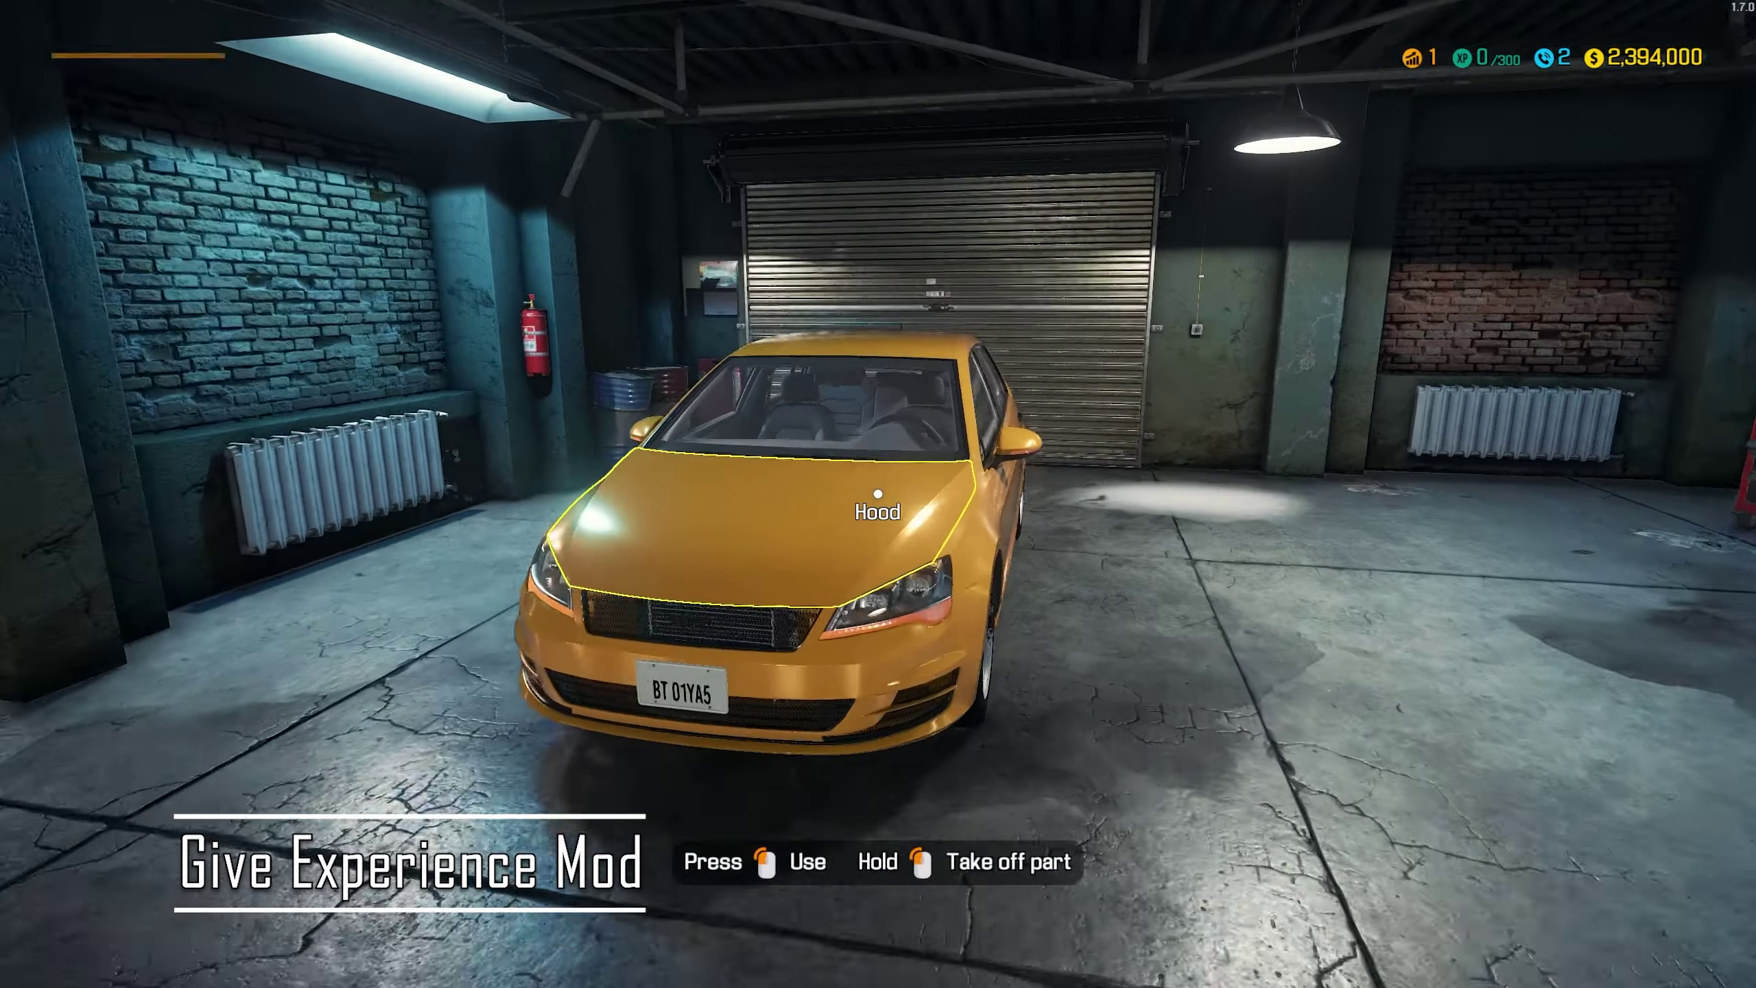
key("s")
key("alt+Tab")
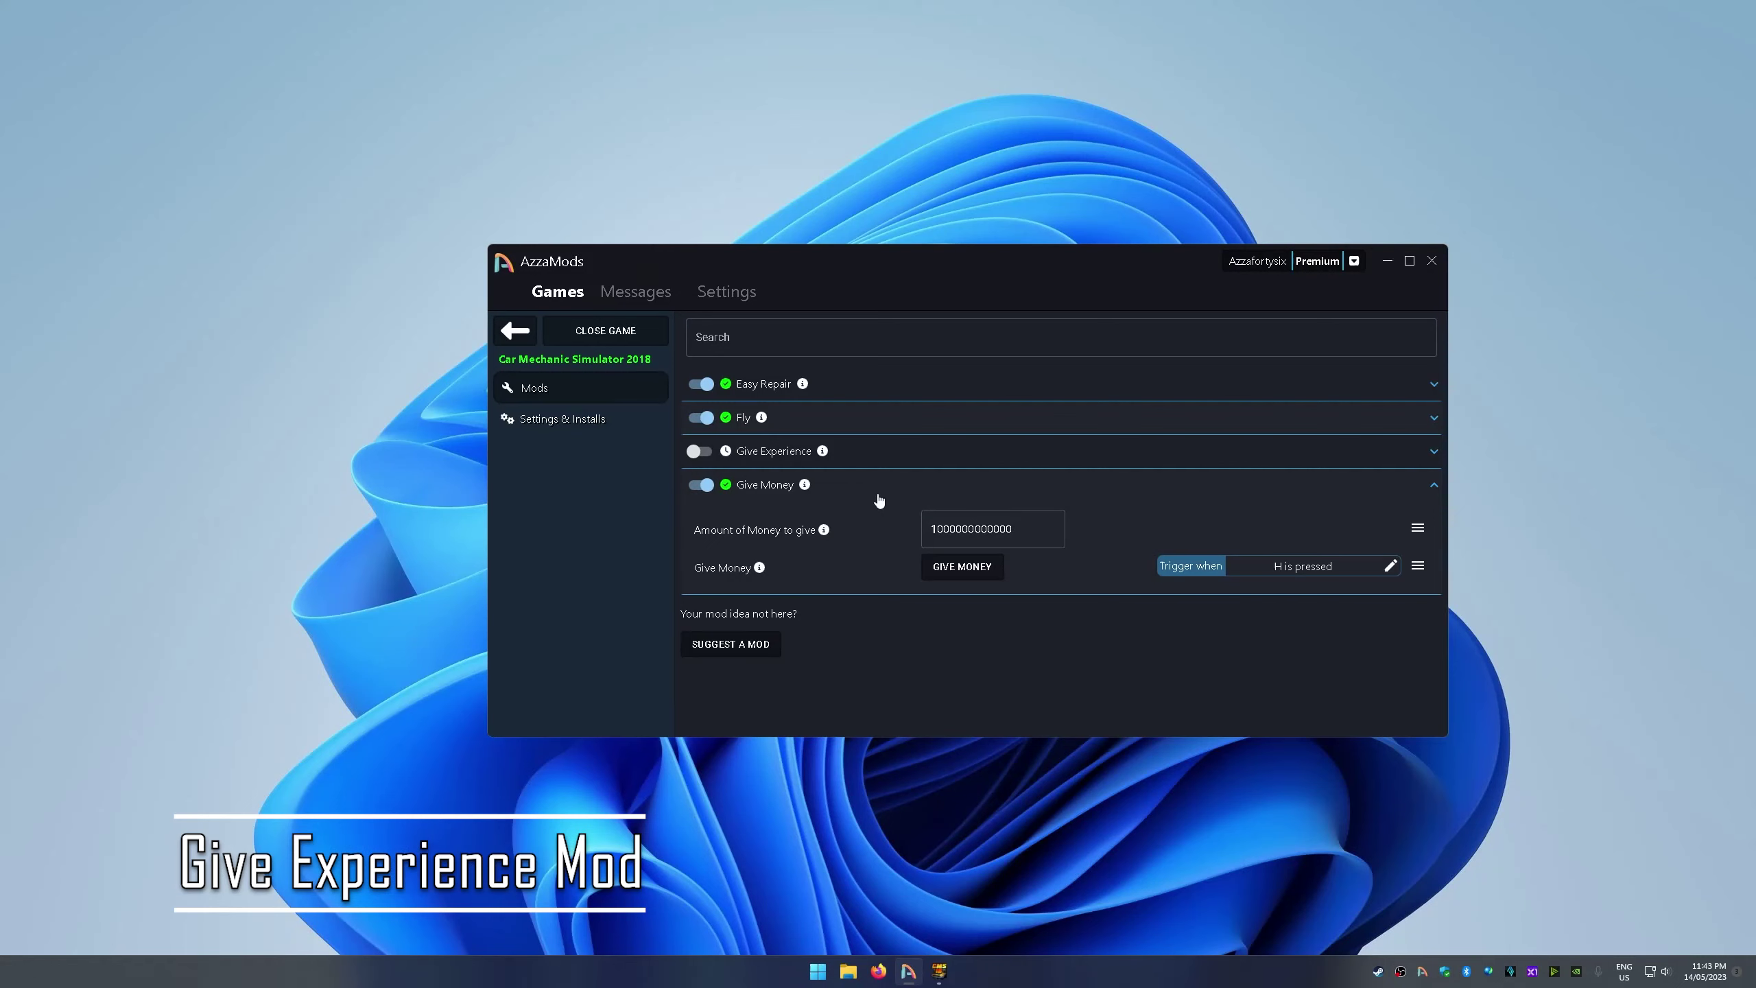
left_click(764, 481)
left_click(770, 456)
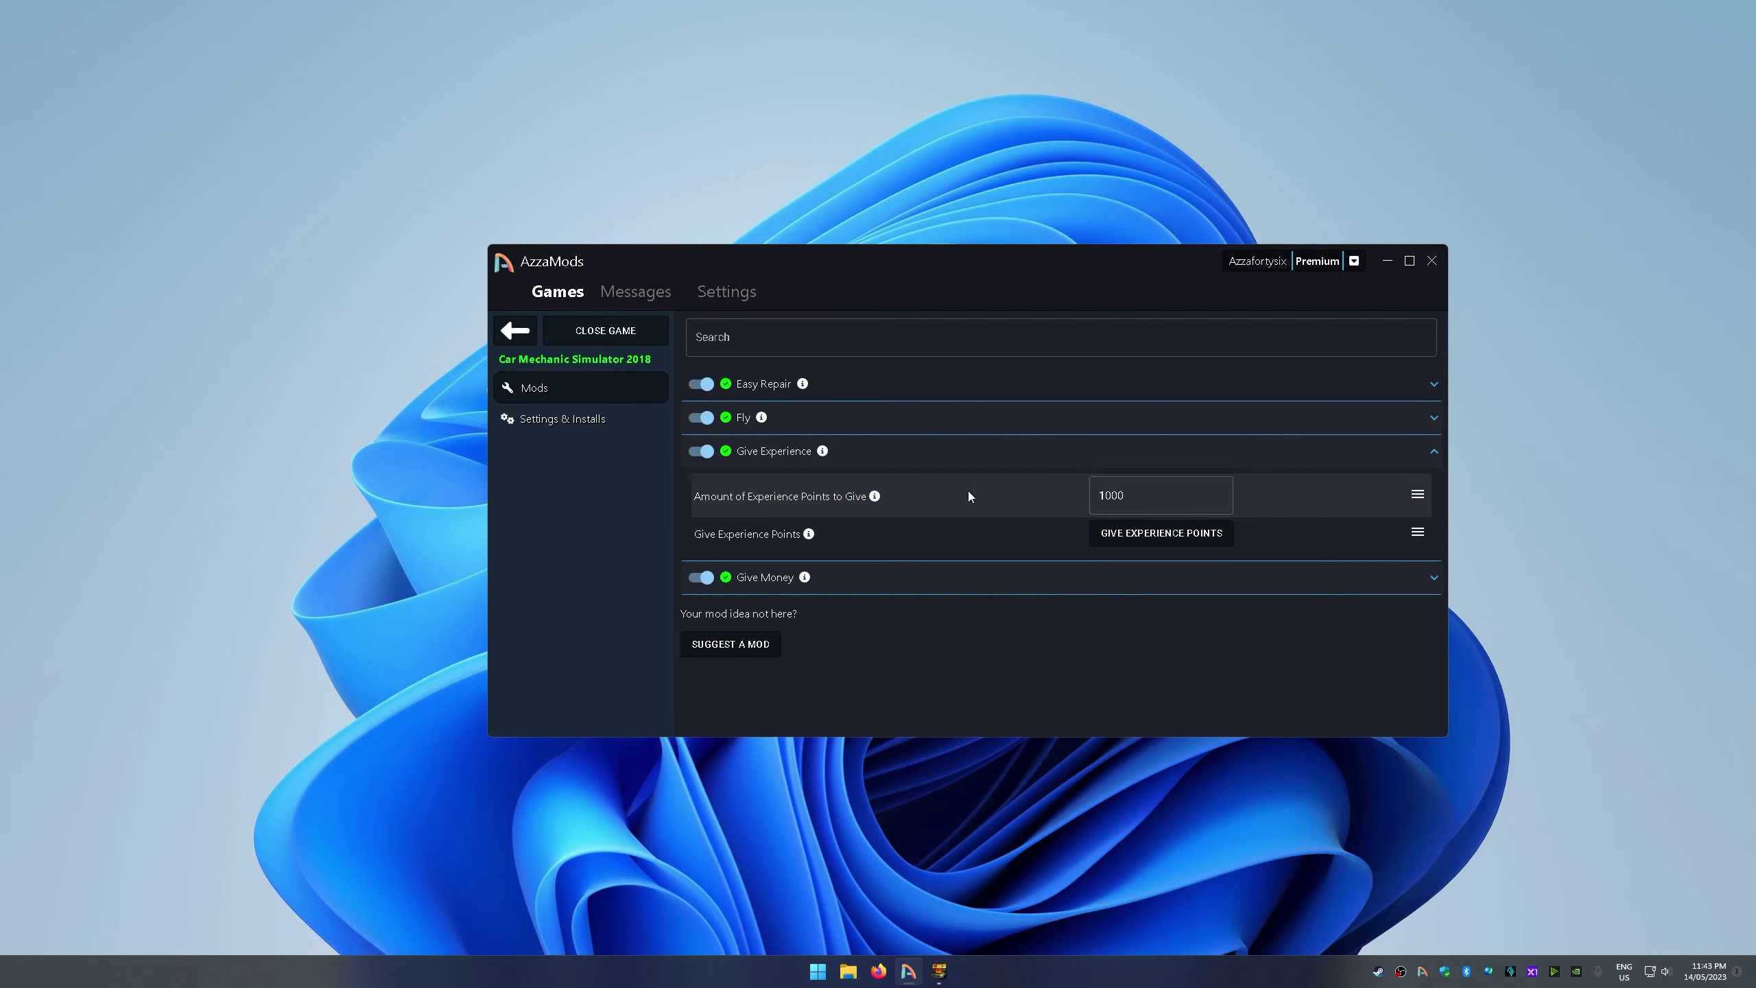
left_click(1147, 533)
key("alt+Tab")
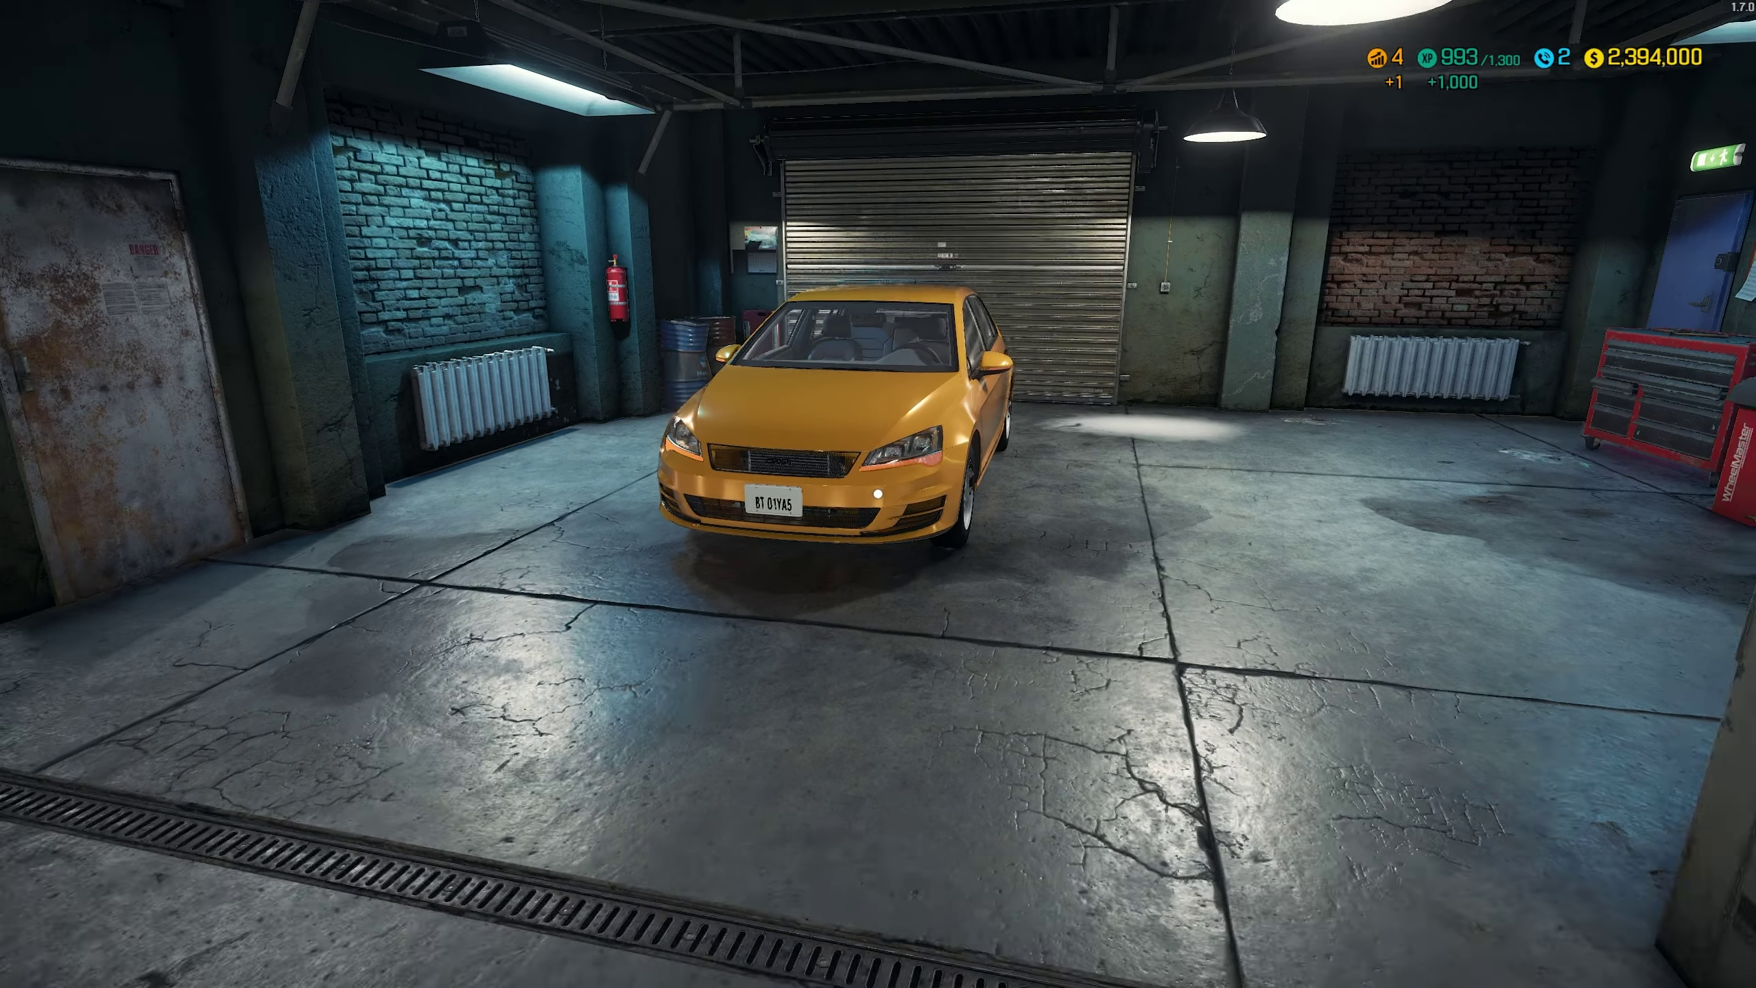
key("w")
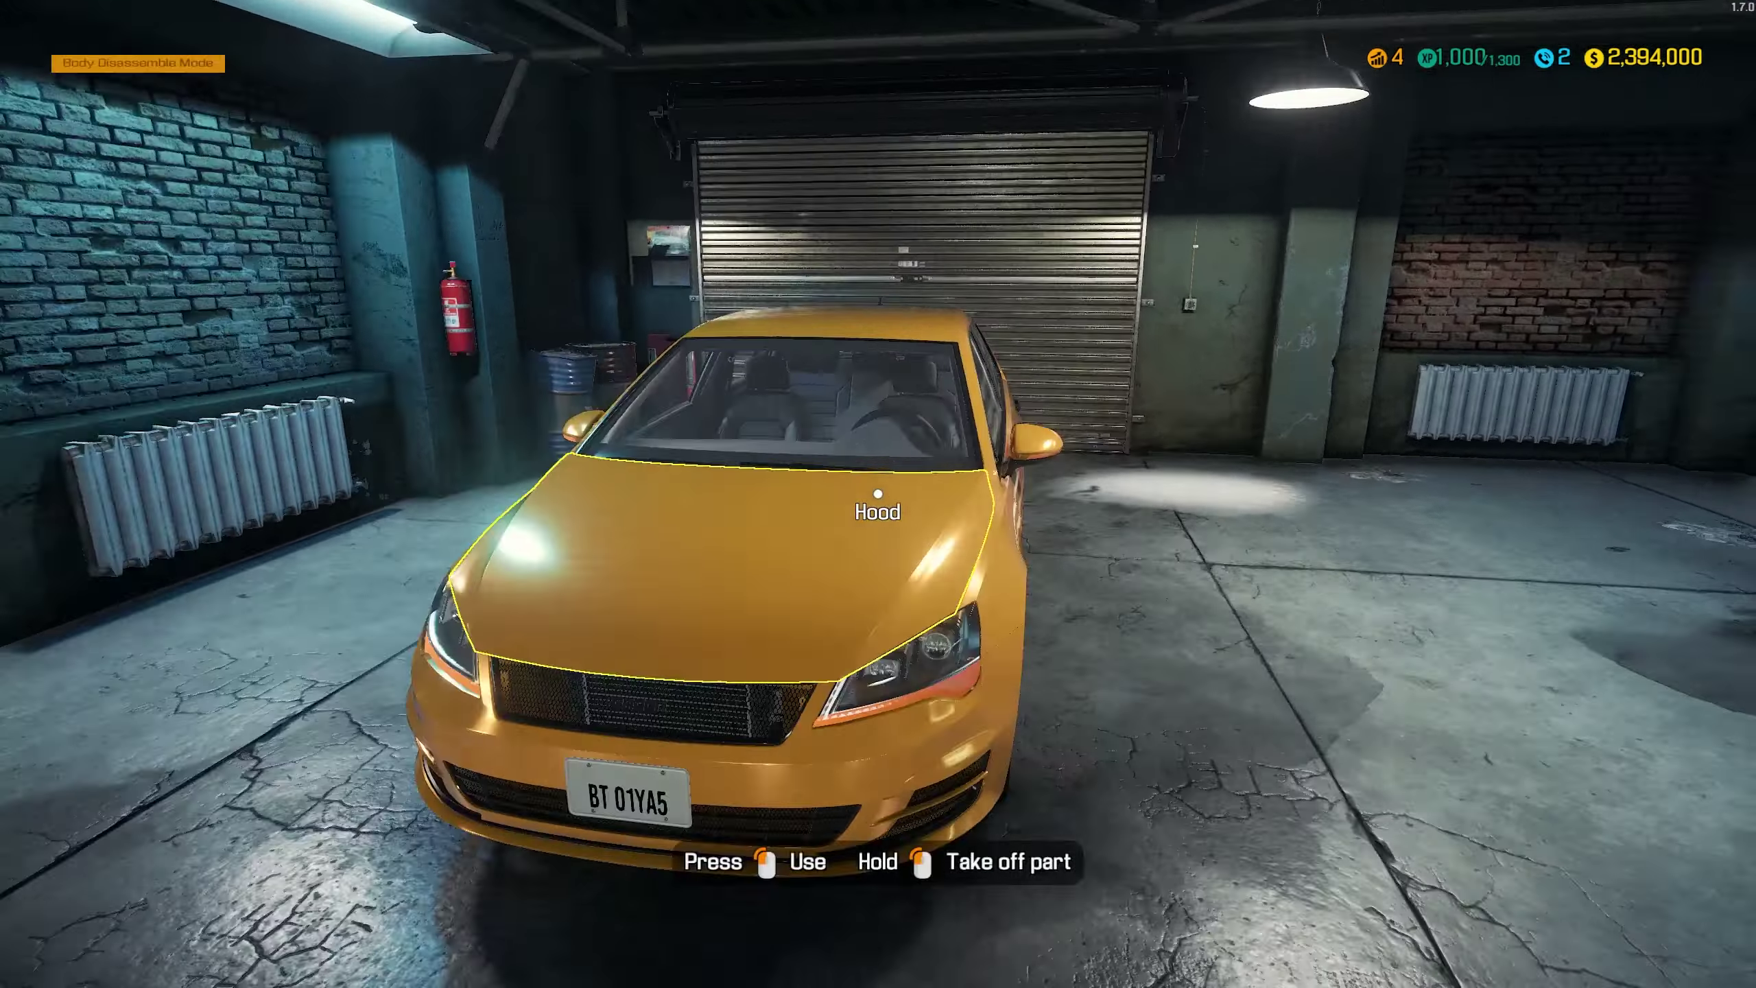
Bind the G key to Give Experience Points and apply it
key("alt+Tab")
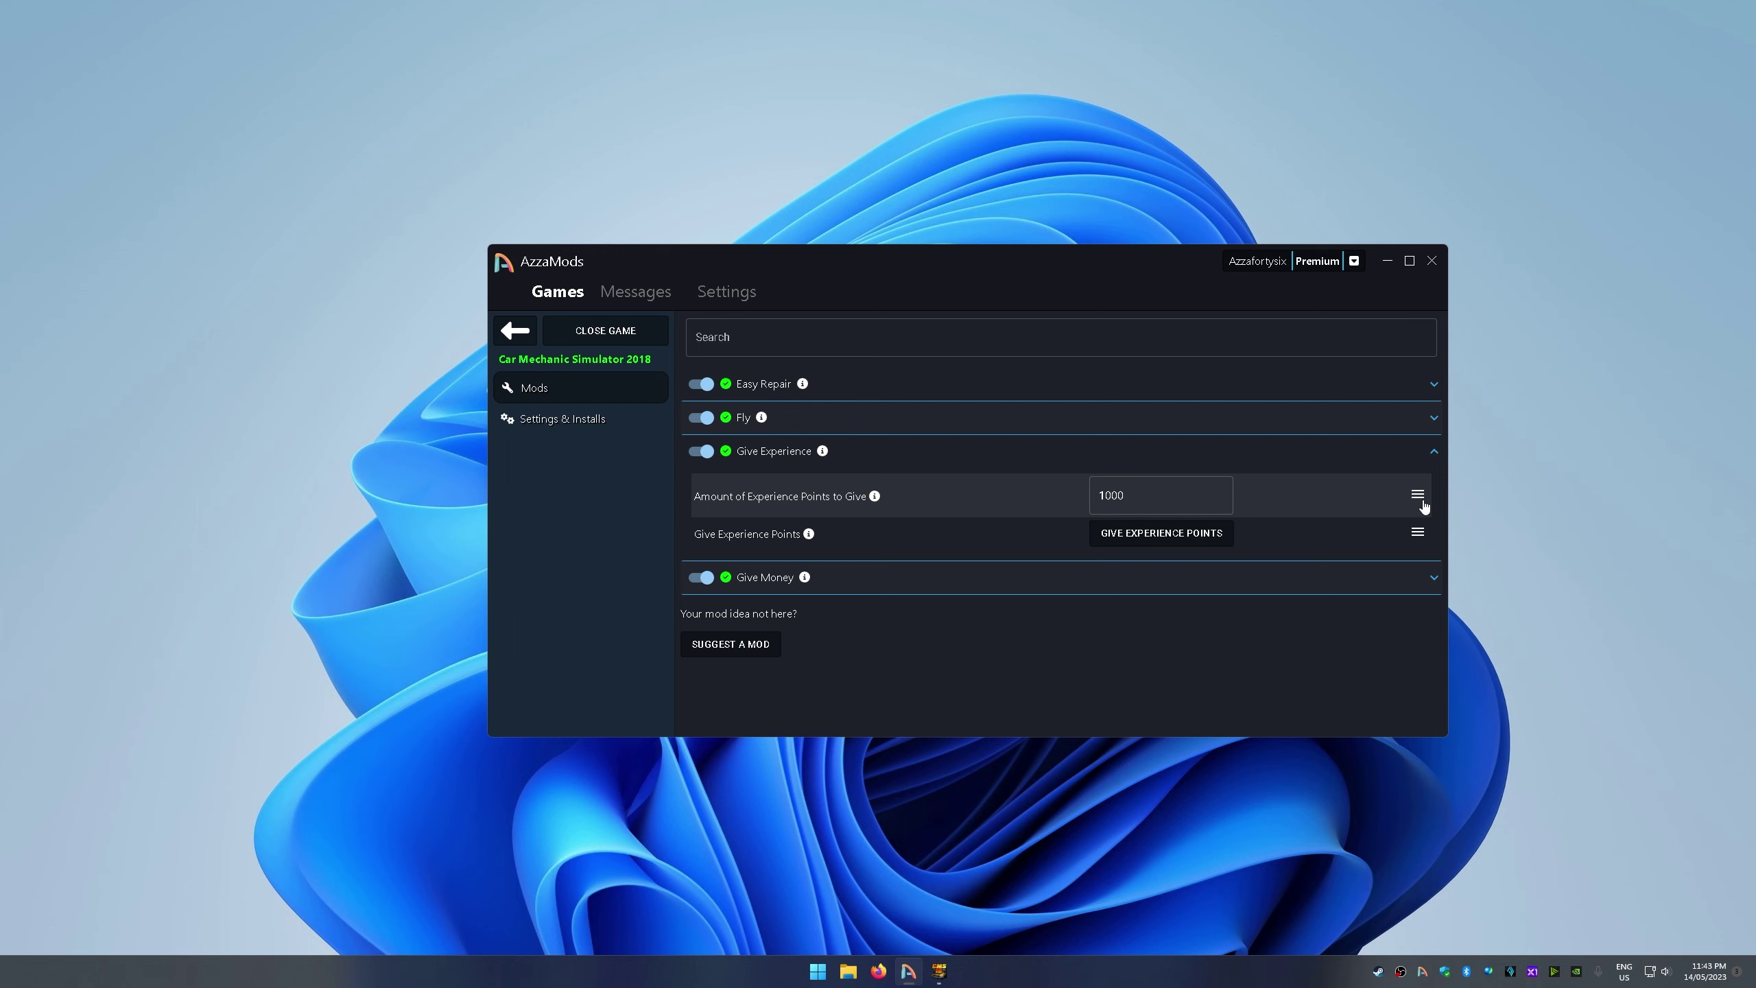
left_click(1372, 565)
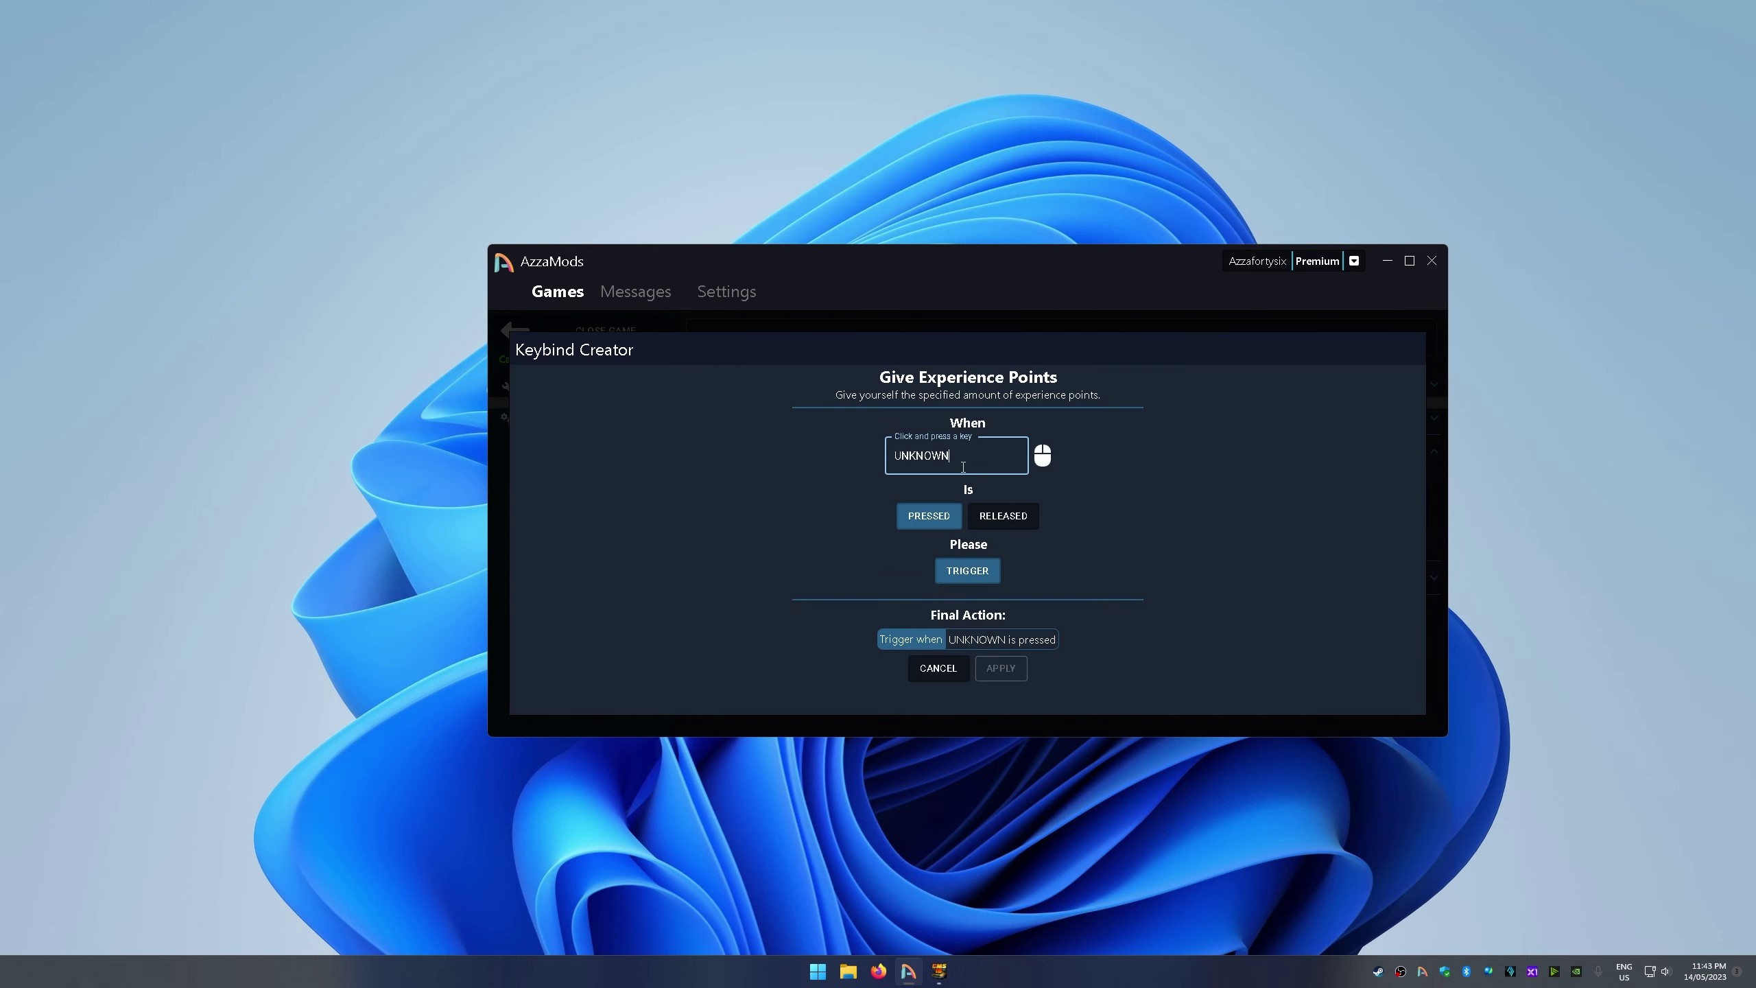
left_click(1000, 668)
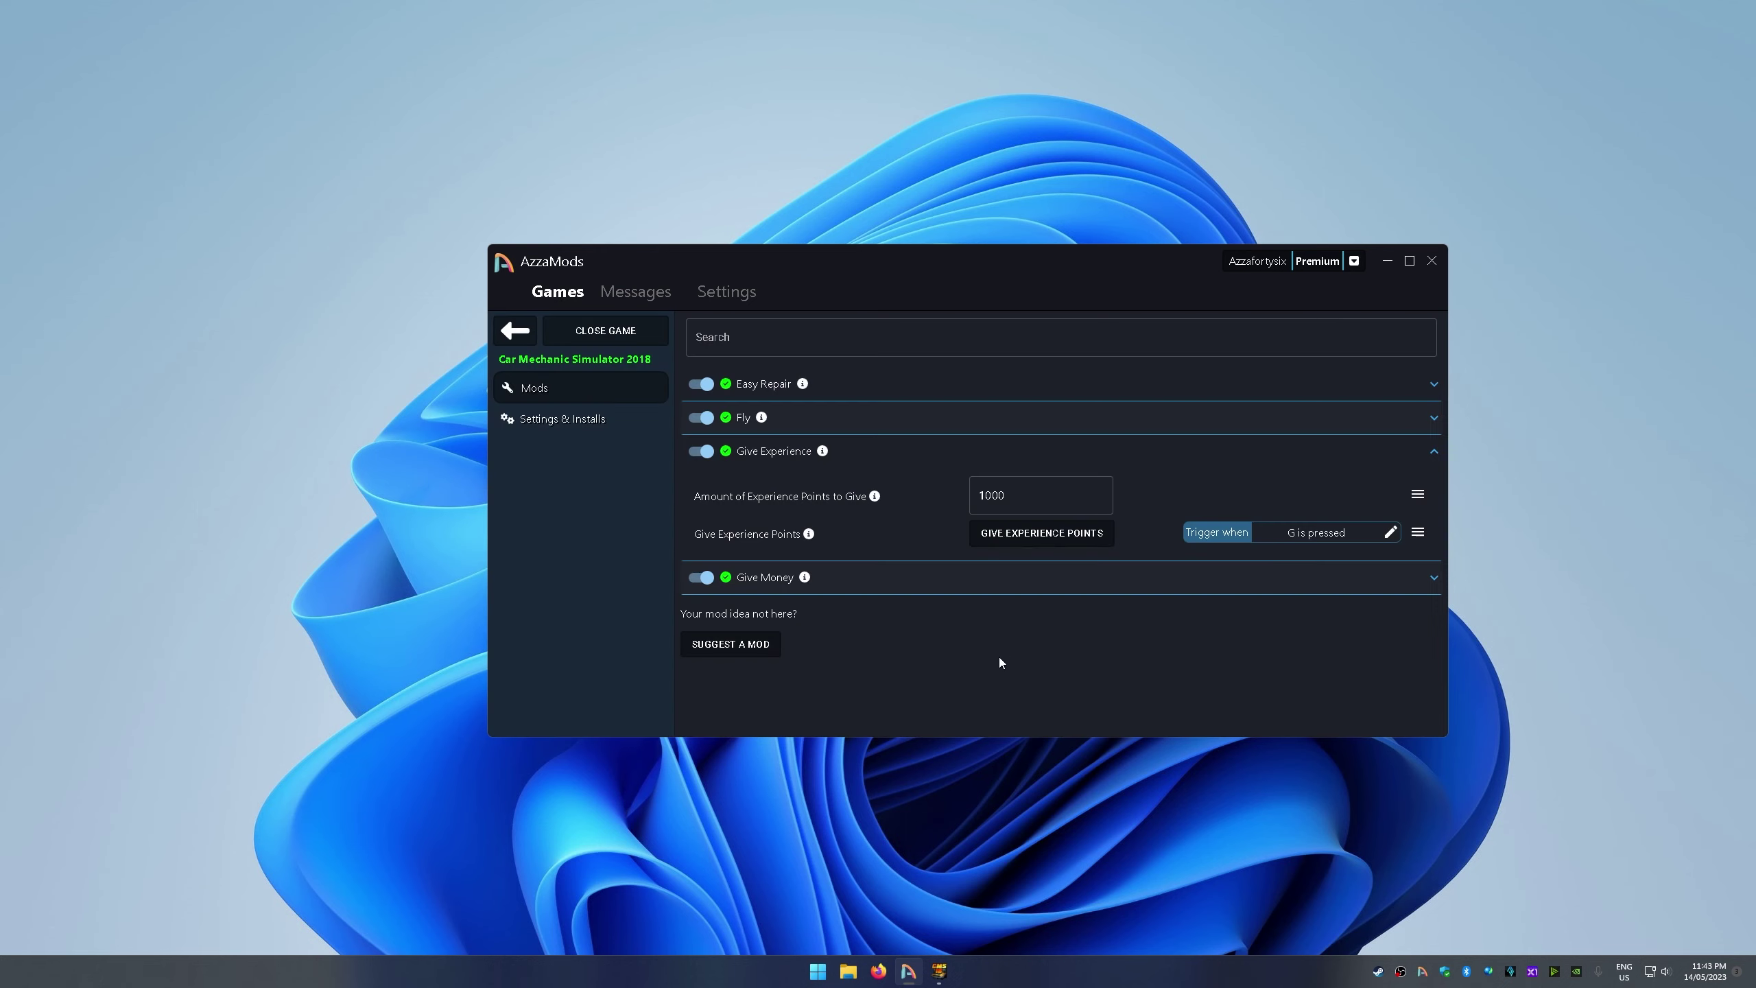
Press G repeatedly for 1,000 XP each, reaching level 34, then walk around the garage
key("alt+Tab")
key("g")
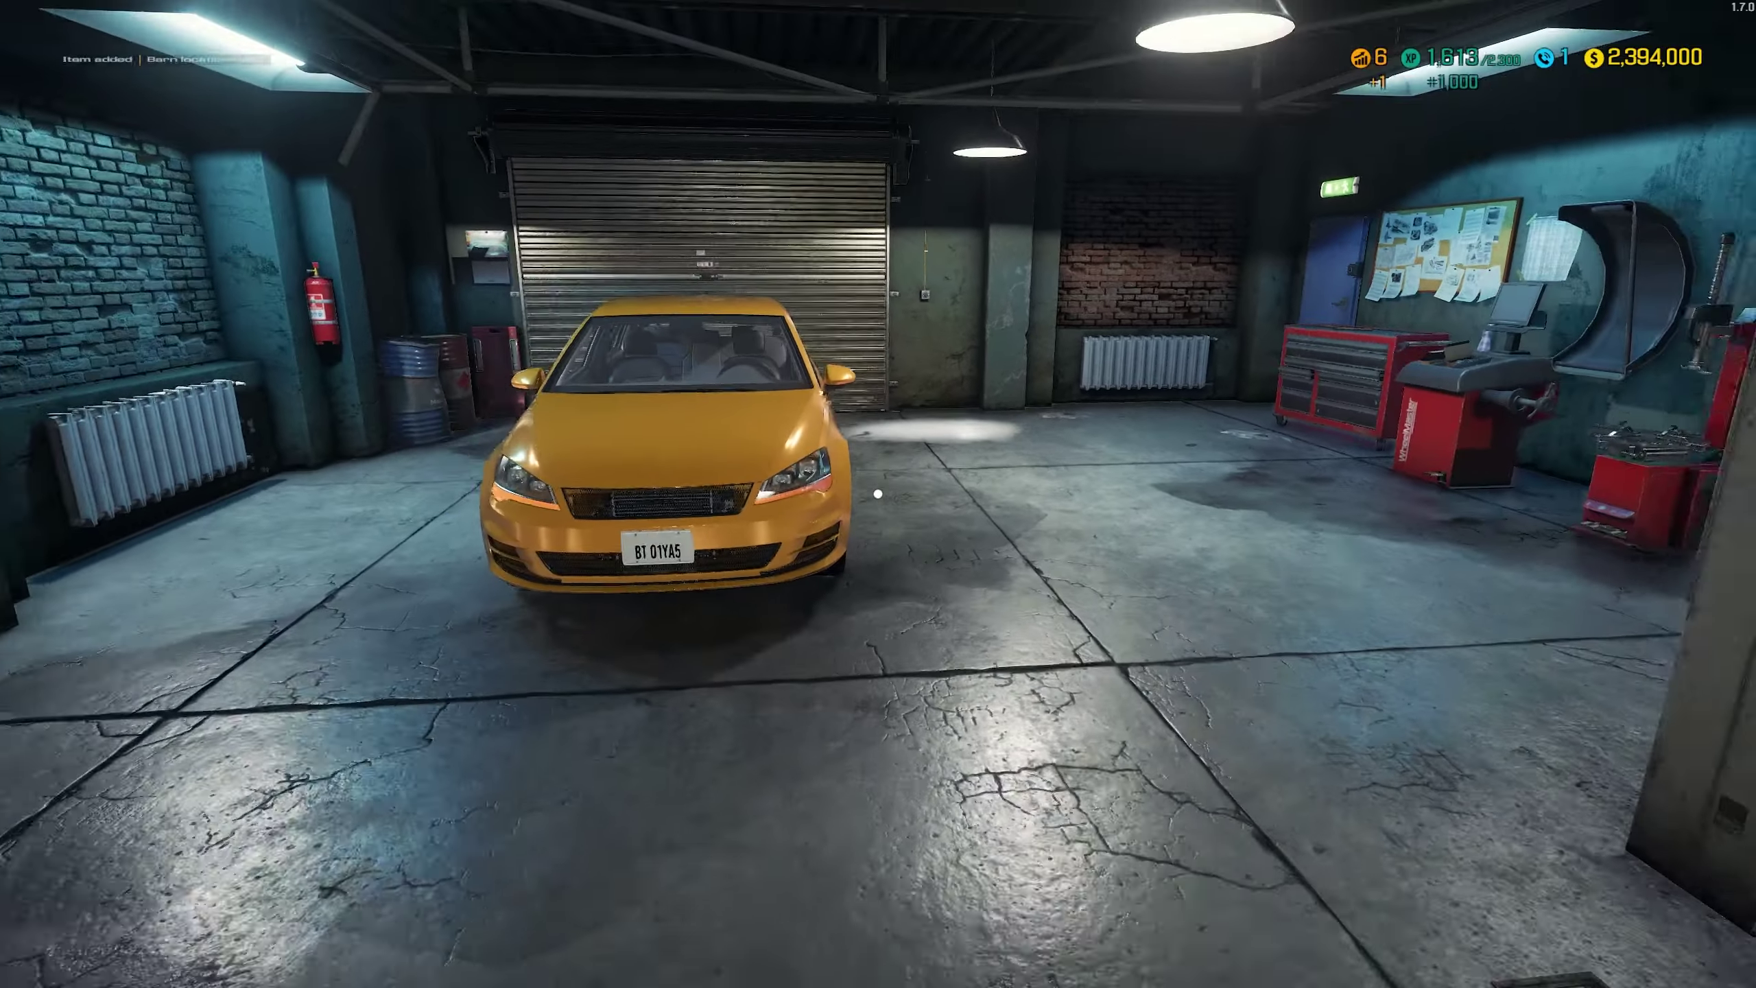
key("g")
key("g")
key("g")
key("g")
key("g")
key("g")
key("g")
key("w")
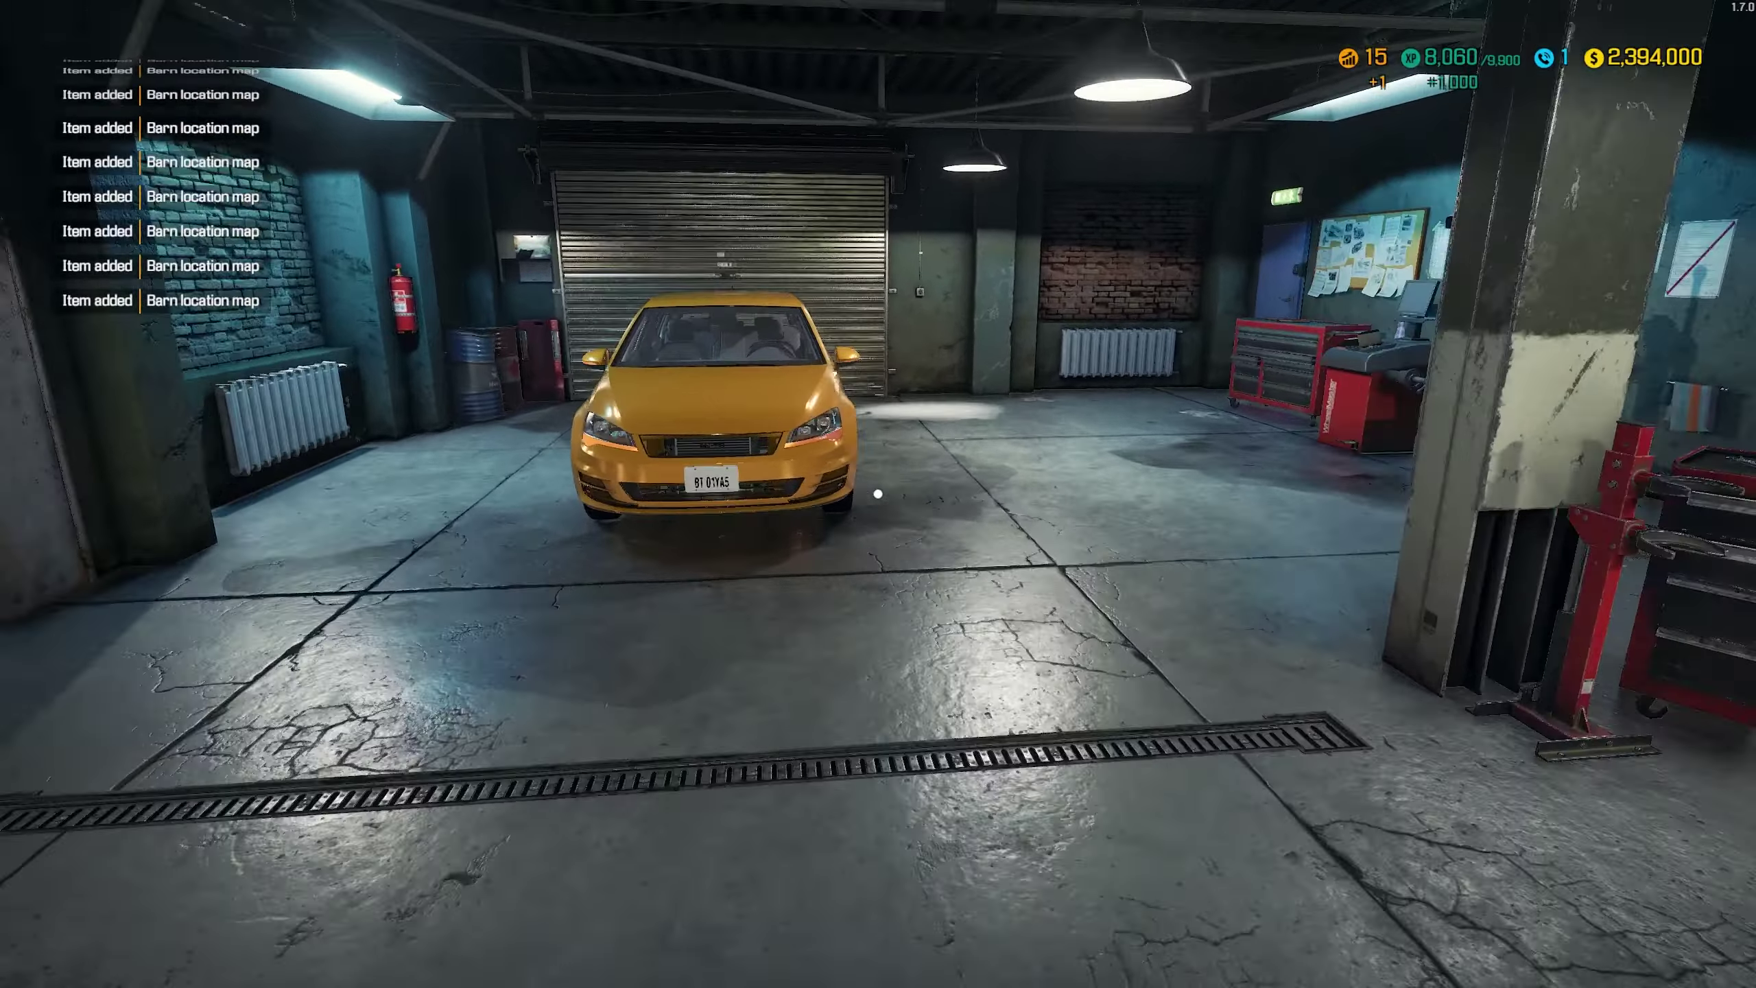
key("g")
key("g")
key("g")
key("w")
key("g")
key("g")
key("s")
key("g")
key("g")
key("g")
key("g")
key("g")
key("g")
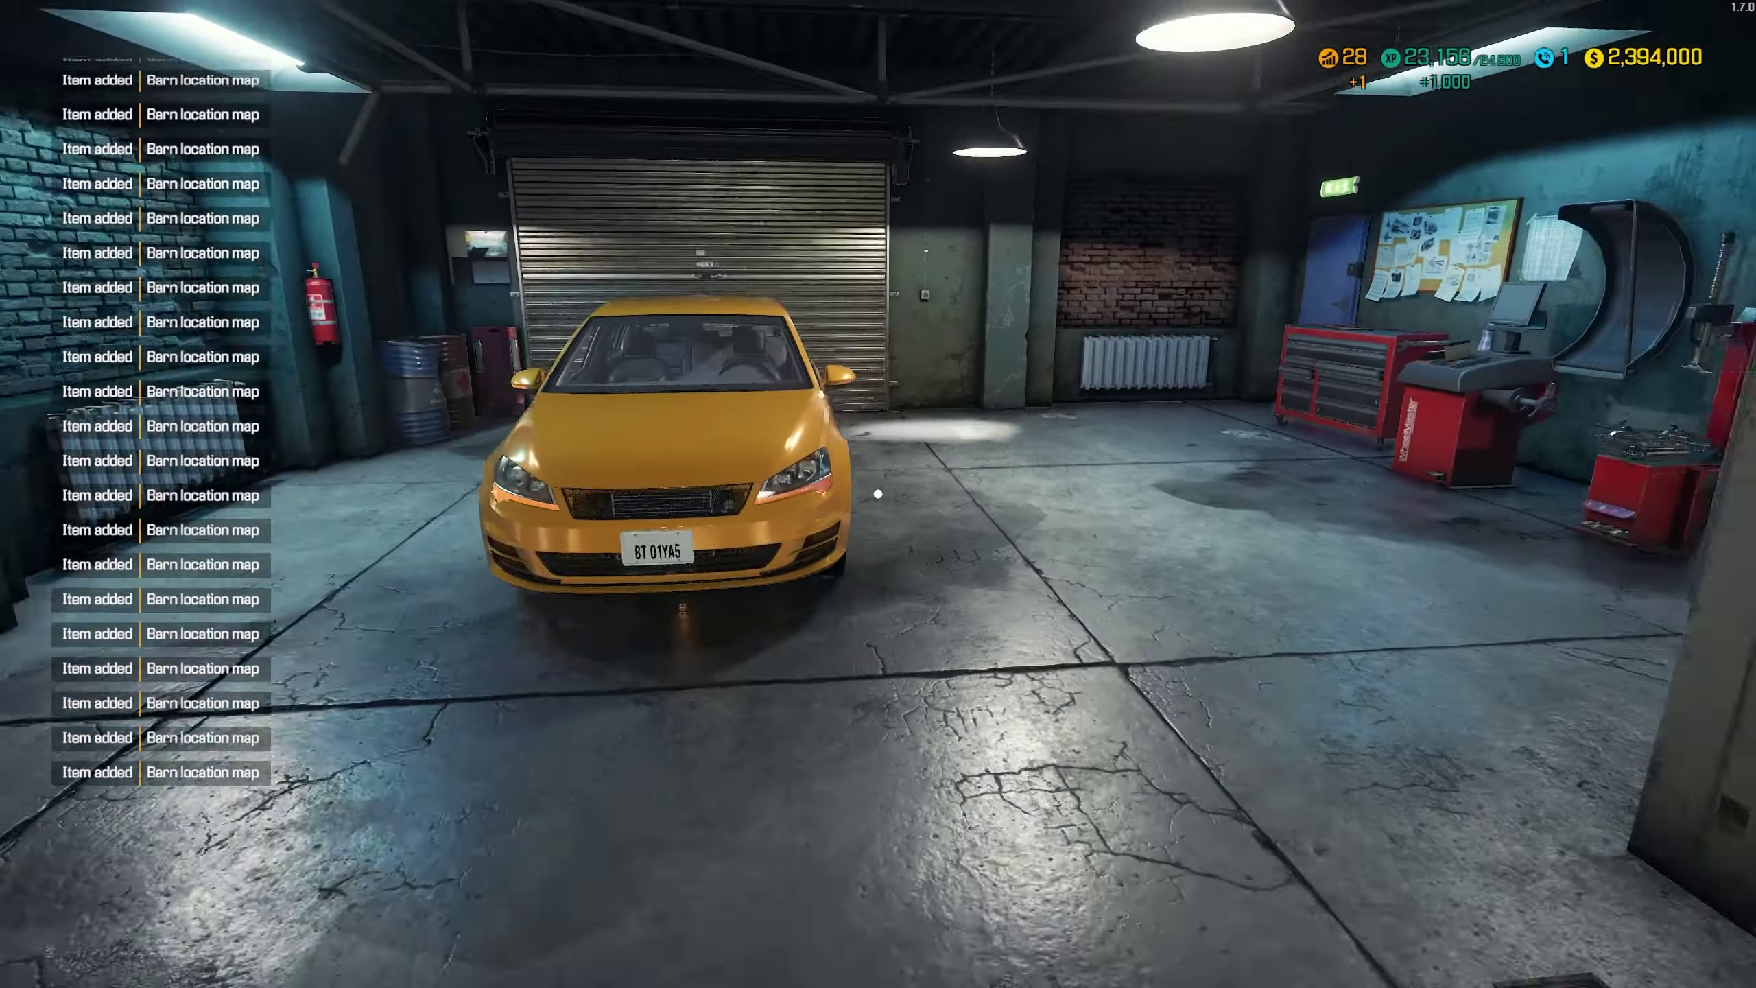
key("g")
key("g")
key("g")
key("w")
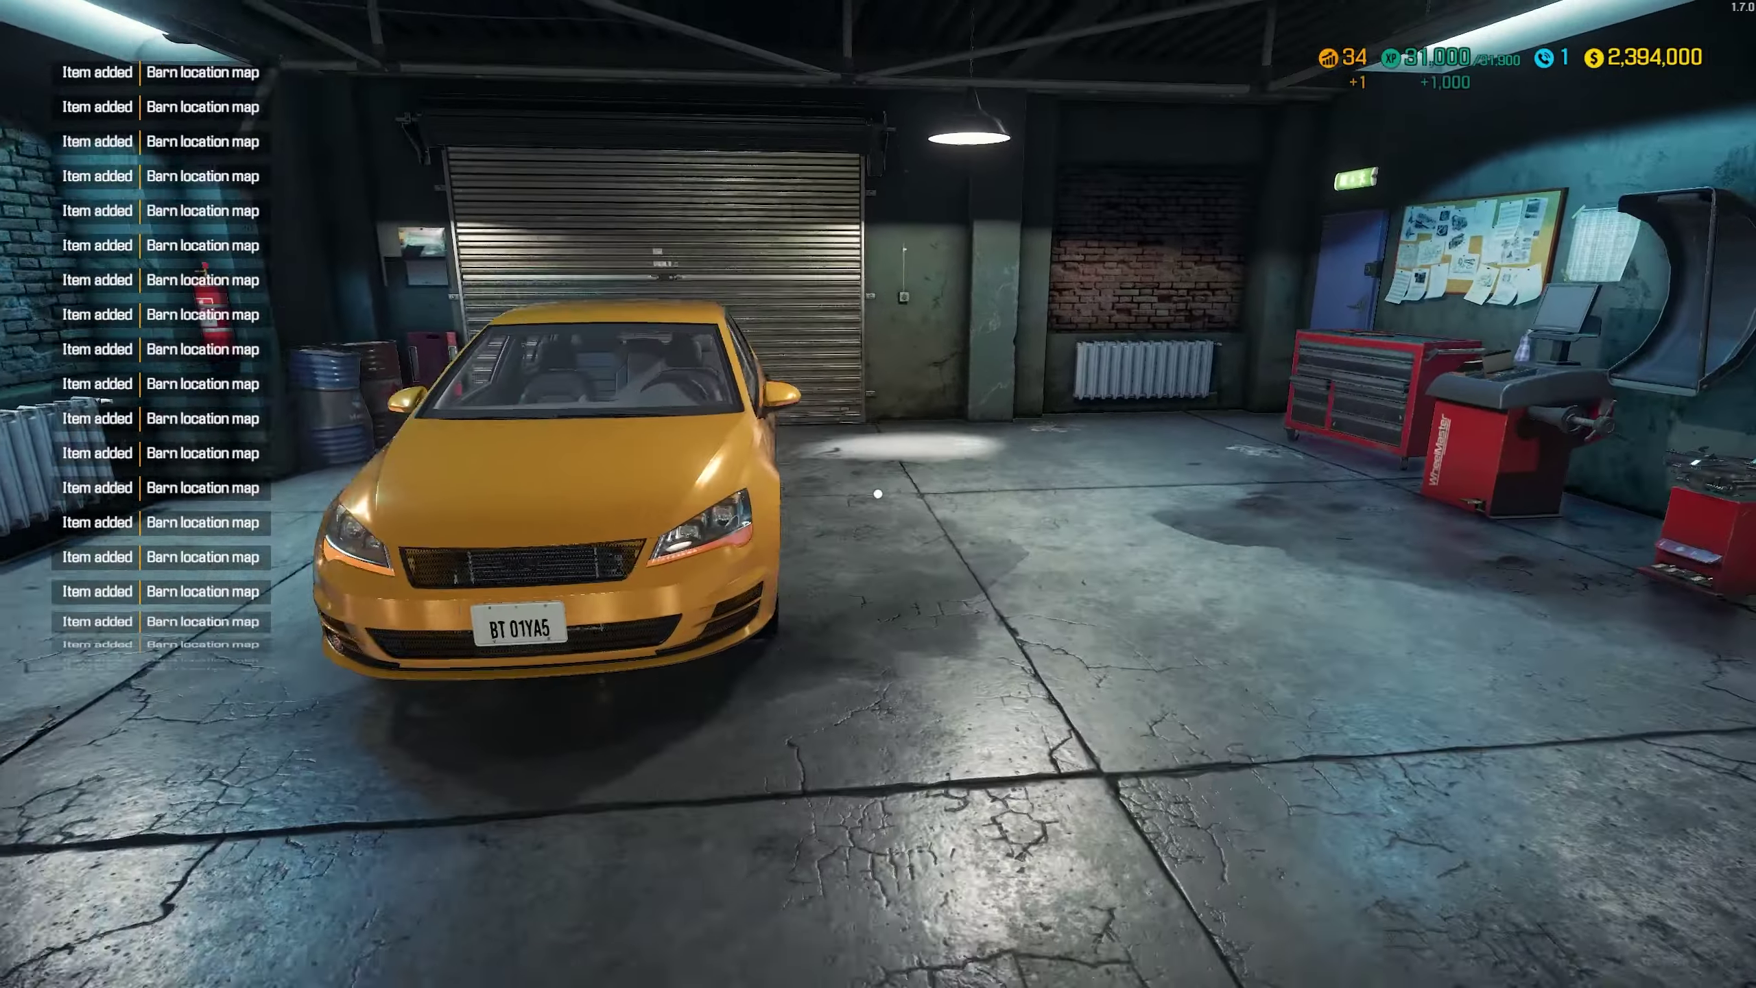
key("w")
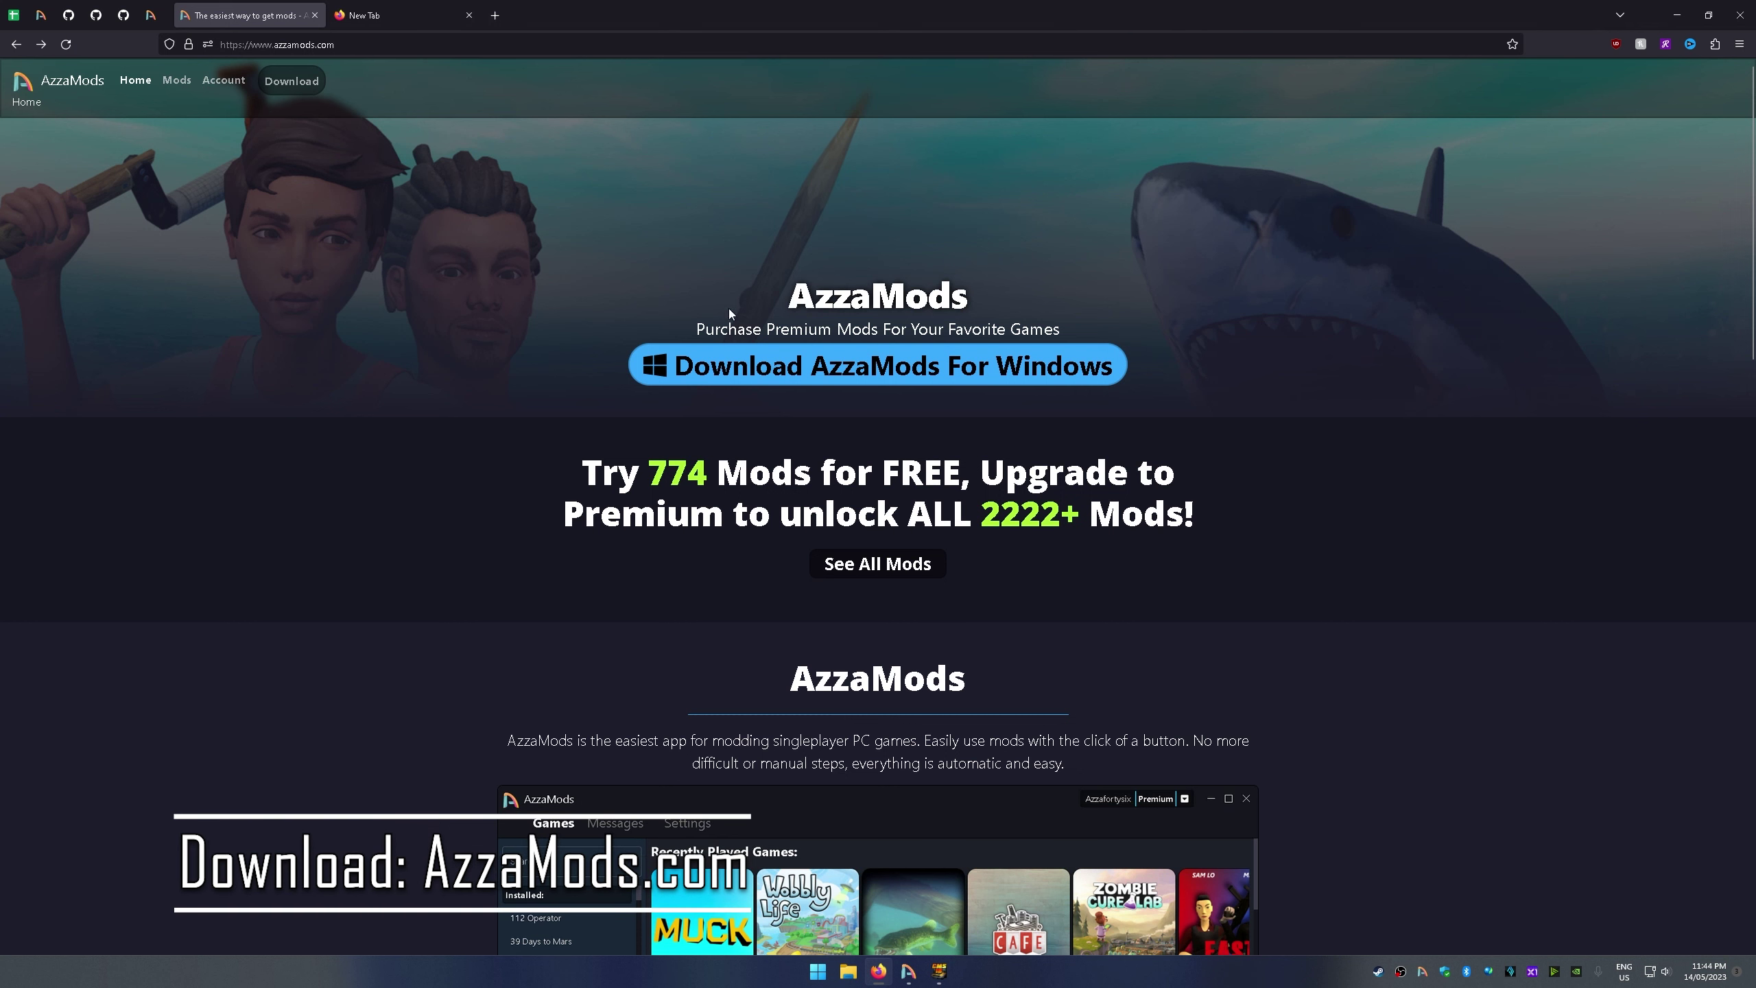
Return to AzzaMods.com's Supported Games list after viewing the Car Mechanic Simulator 2018 mods
left_click(880, 564)
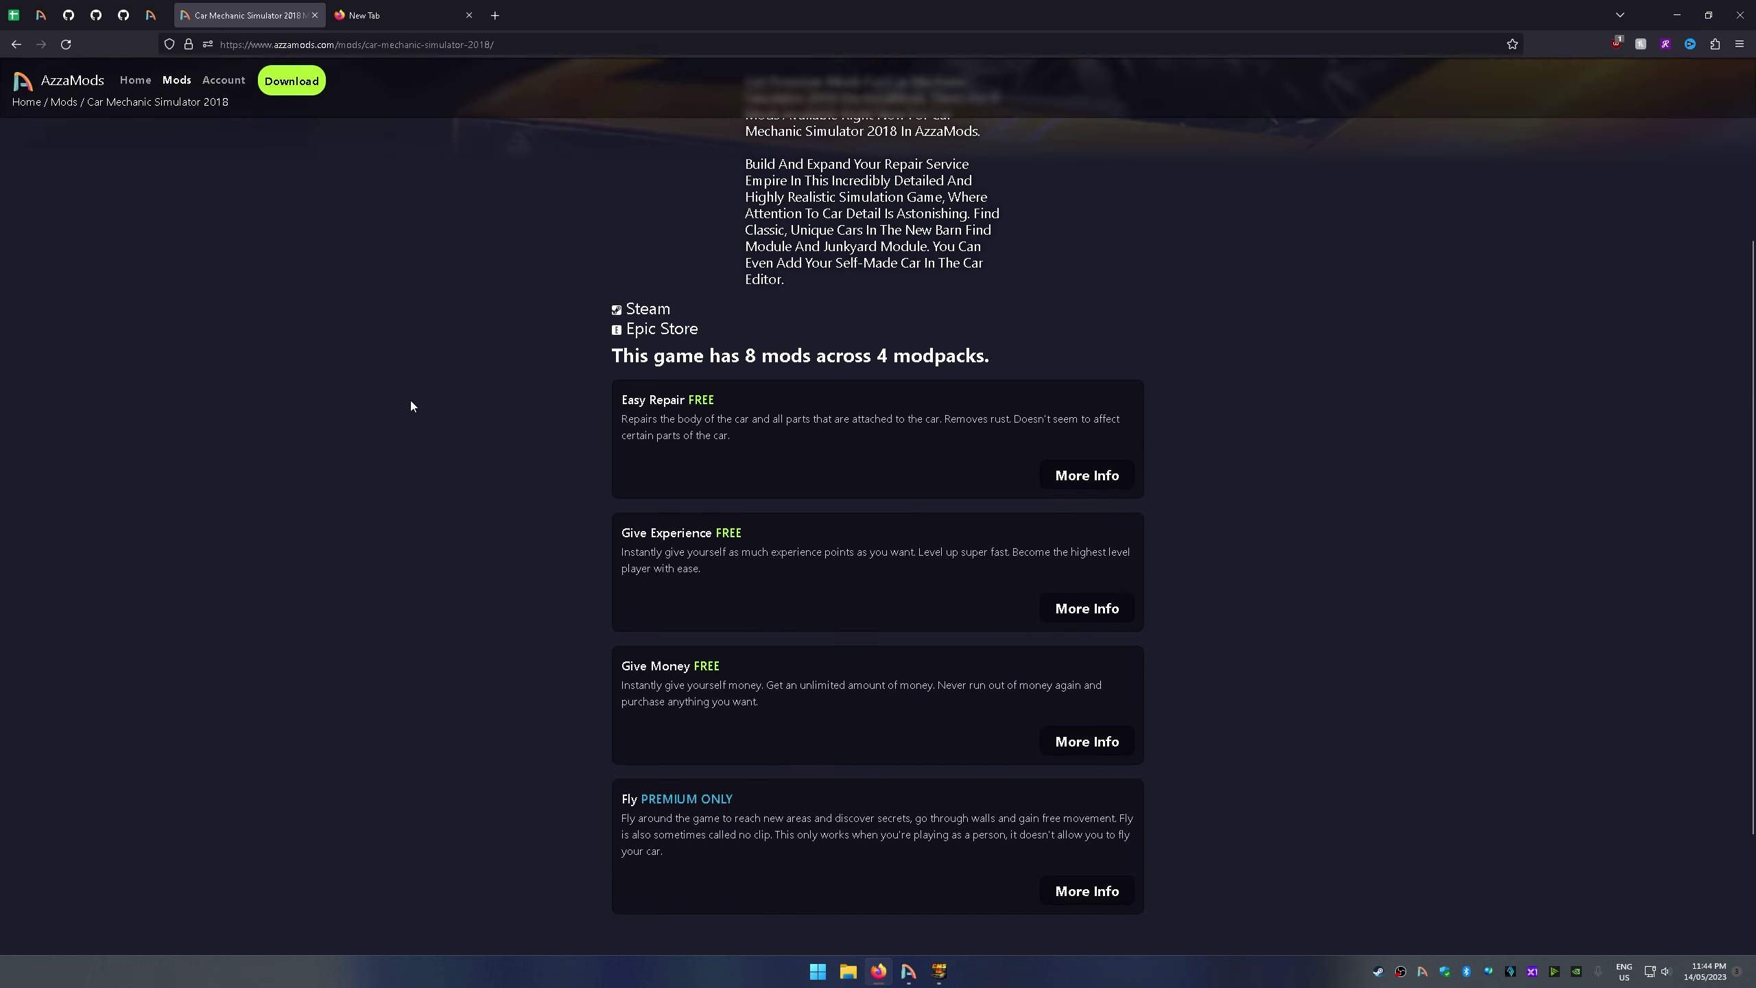
scroll(411, 401, "down", 1)
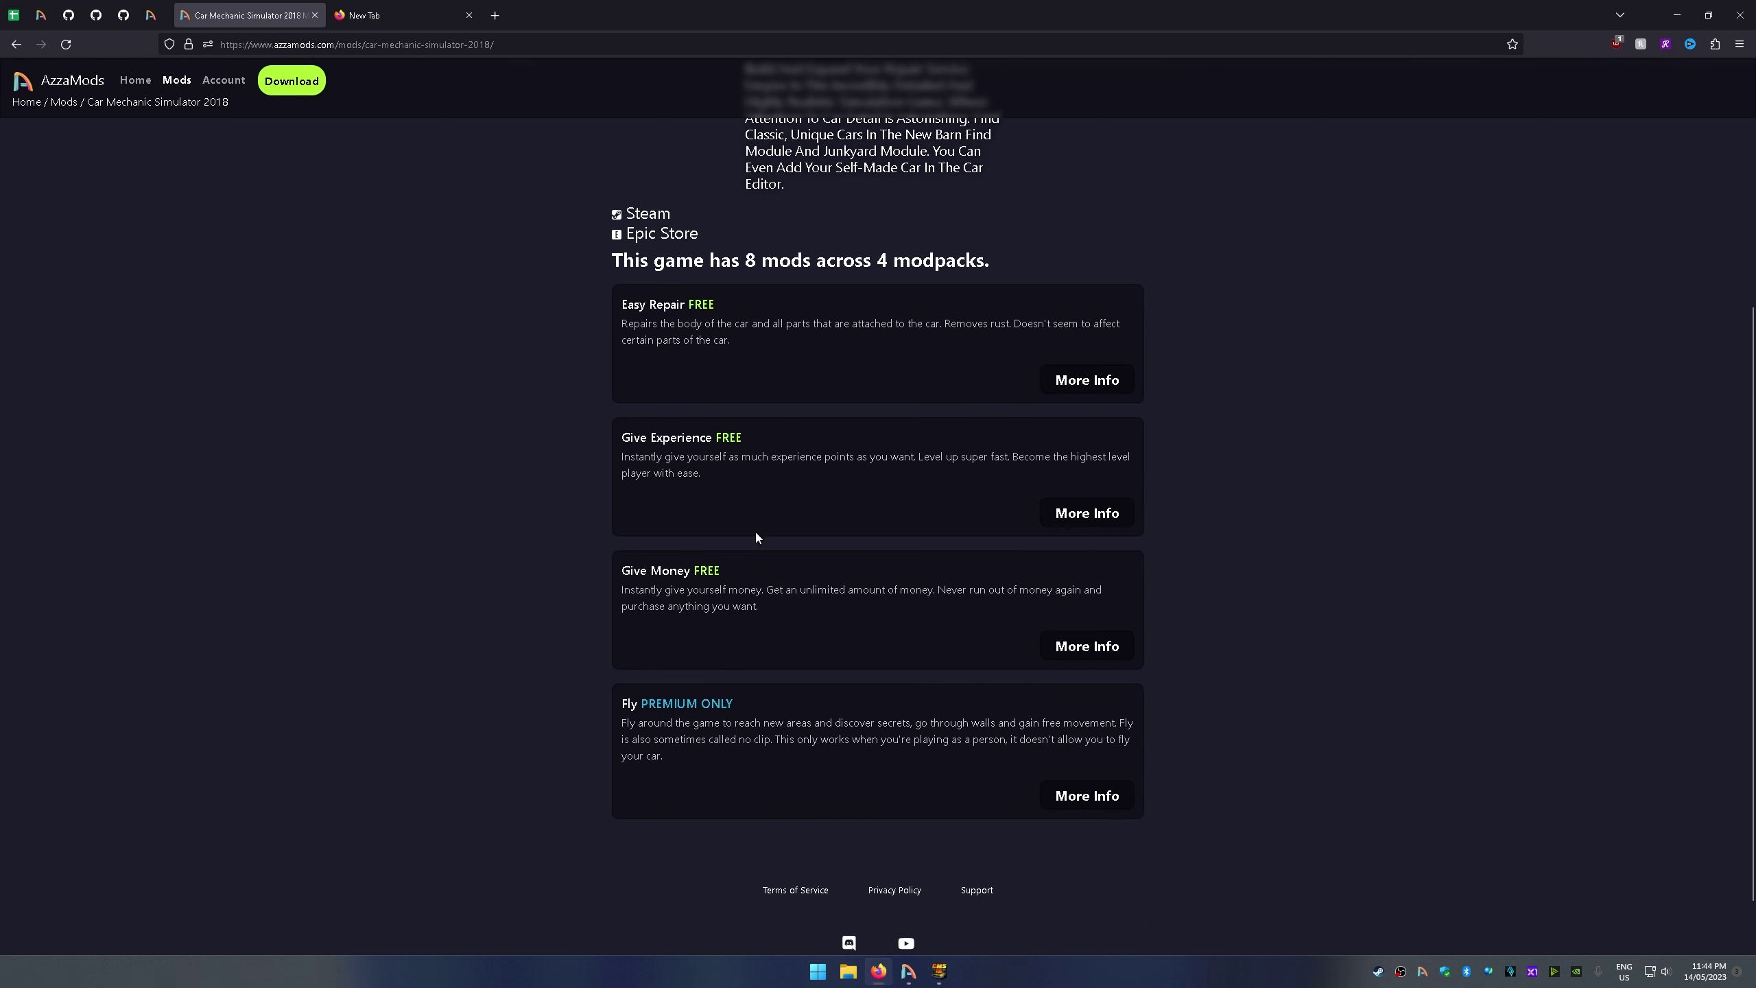
scroll(785, 521, "down", 1)
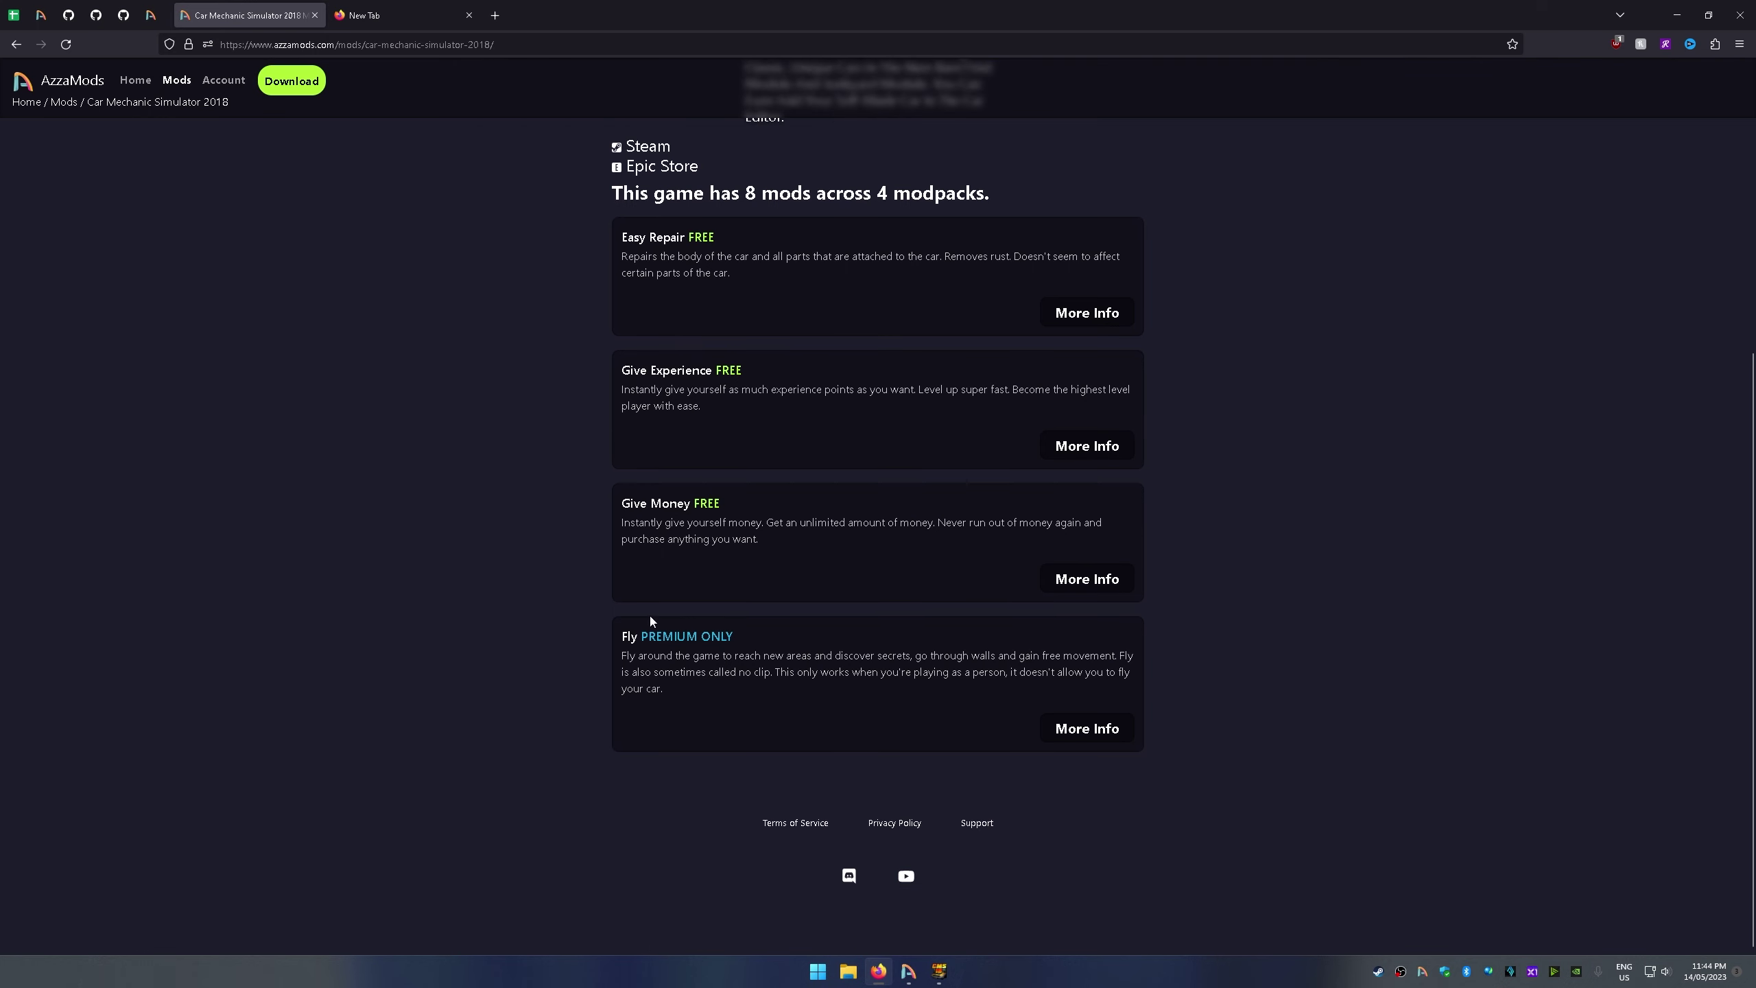
scroll(680, 649, "up", 5)
scroll(561, 522, "up", 1)
Return to Supported Games, clear the 'car' search, and browse all games past the M titles
key("alt+Left")
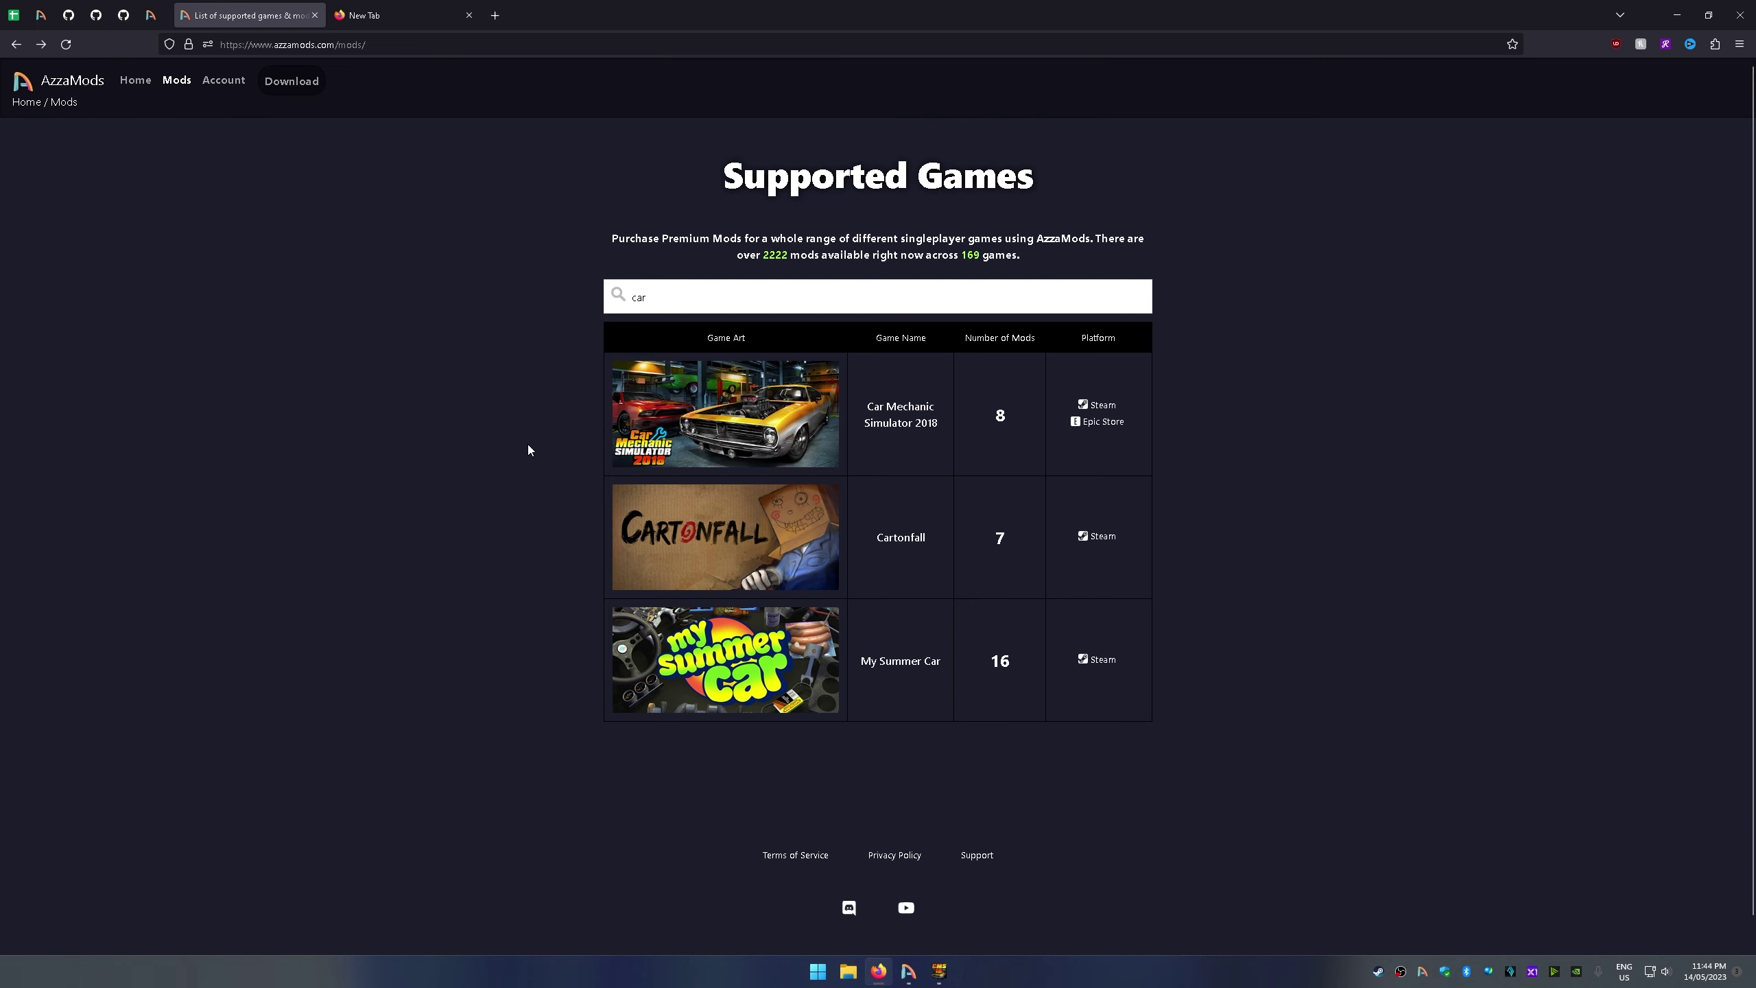
left_click(717, 301)
key("BackSpace")
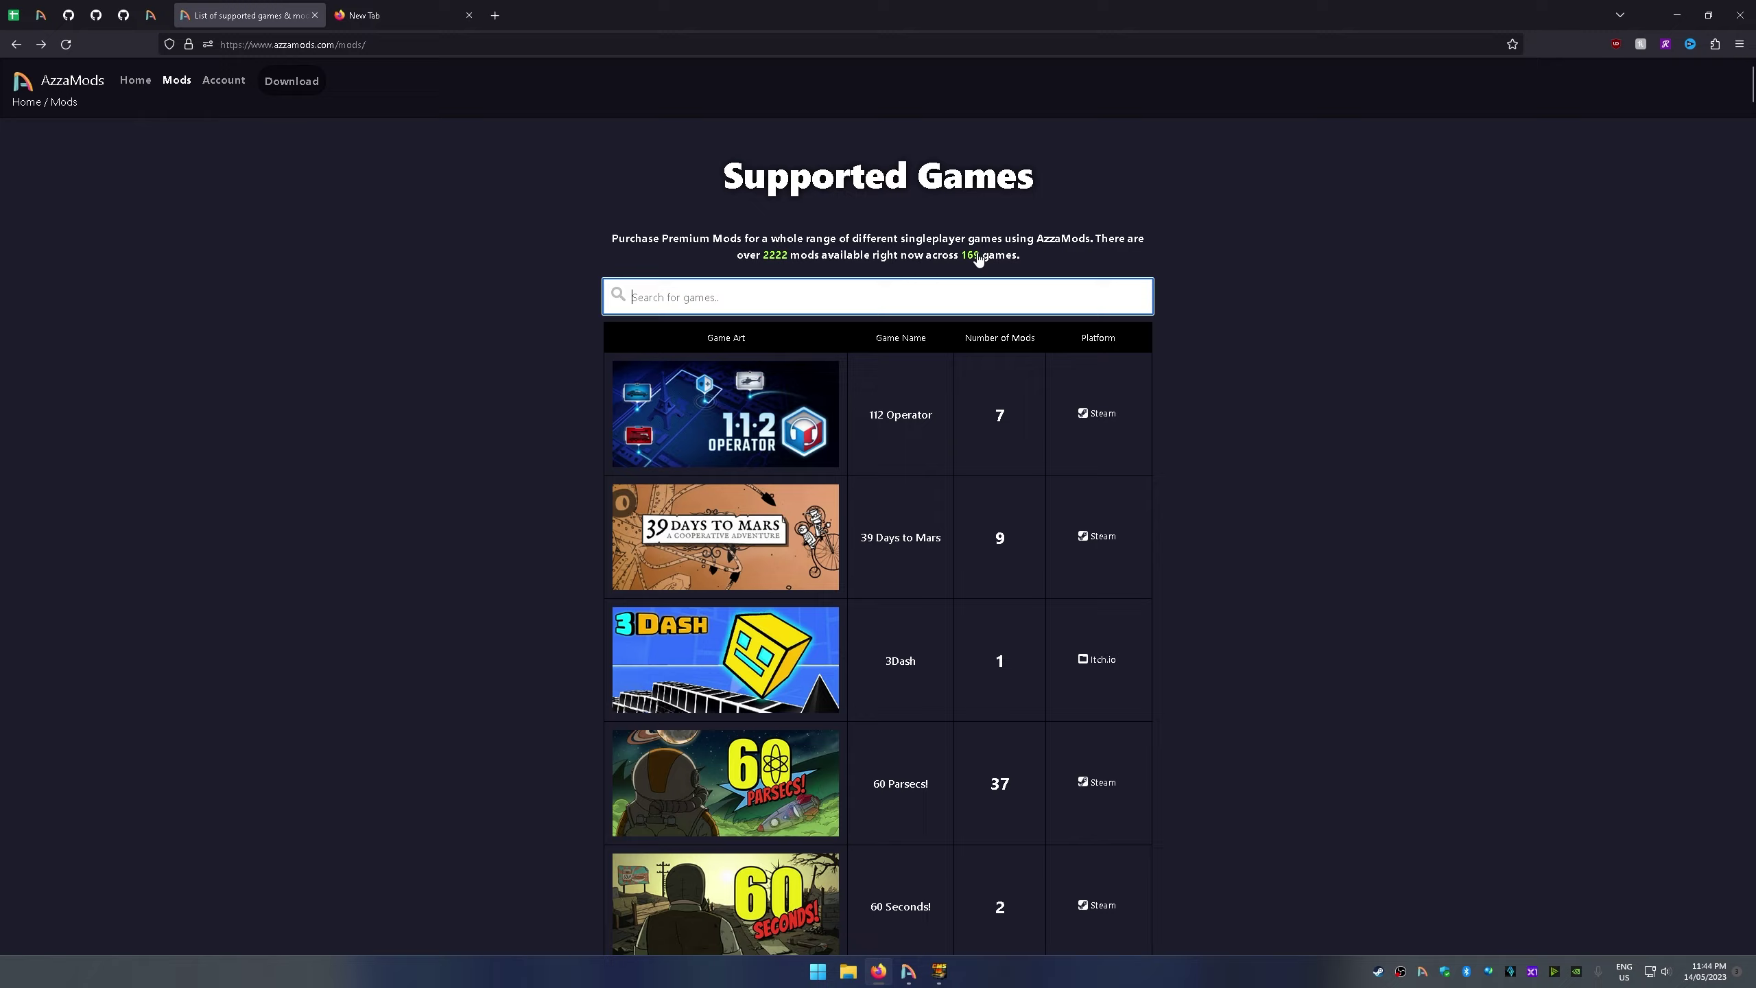
middle_click(474, 209)
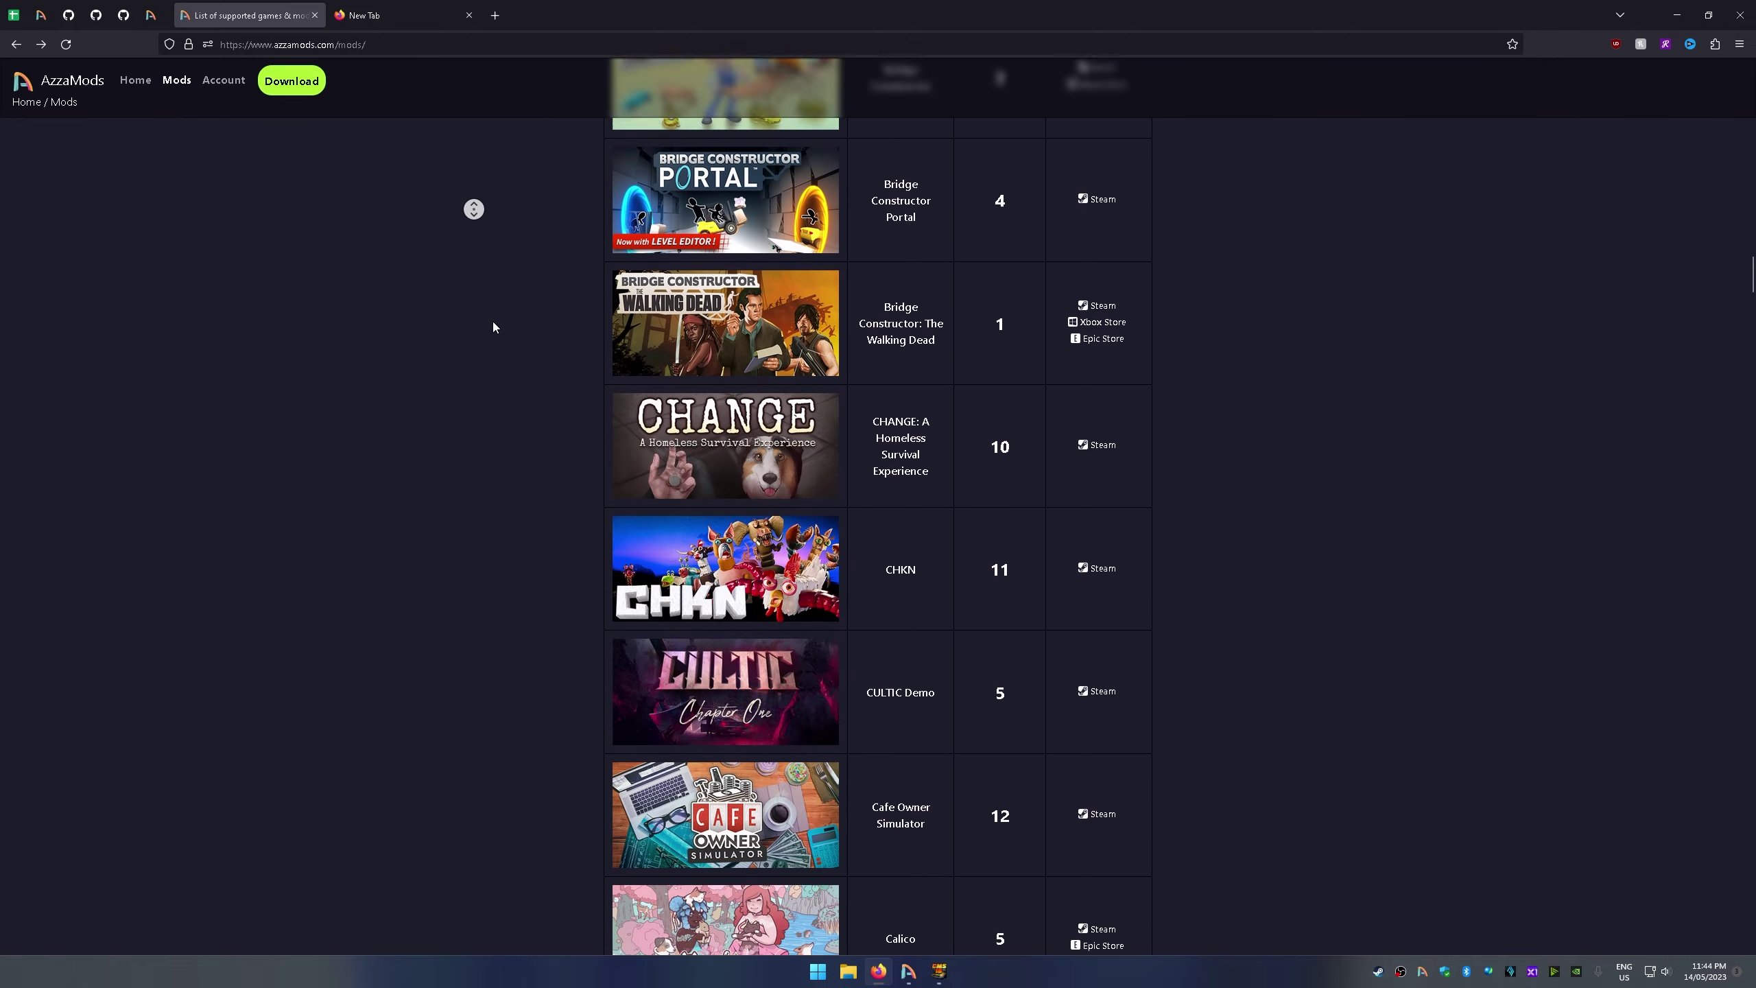
middle_click(493, 326)
scroll(493, 326, "down", 5)
scroll(509, 345, "down", 5)
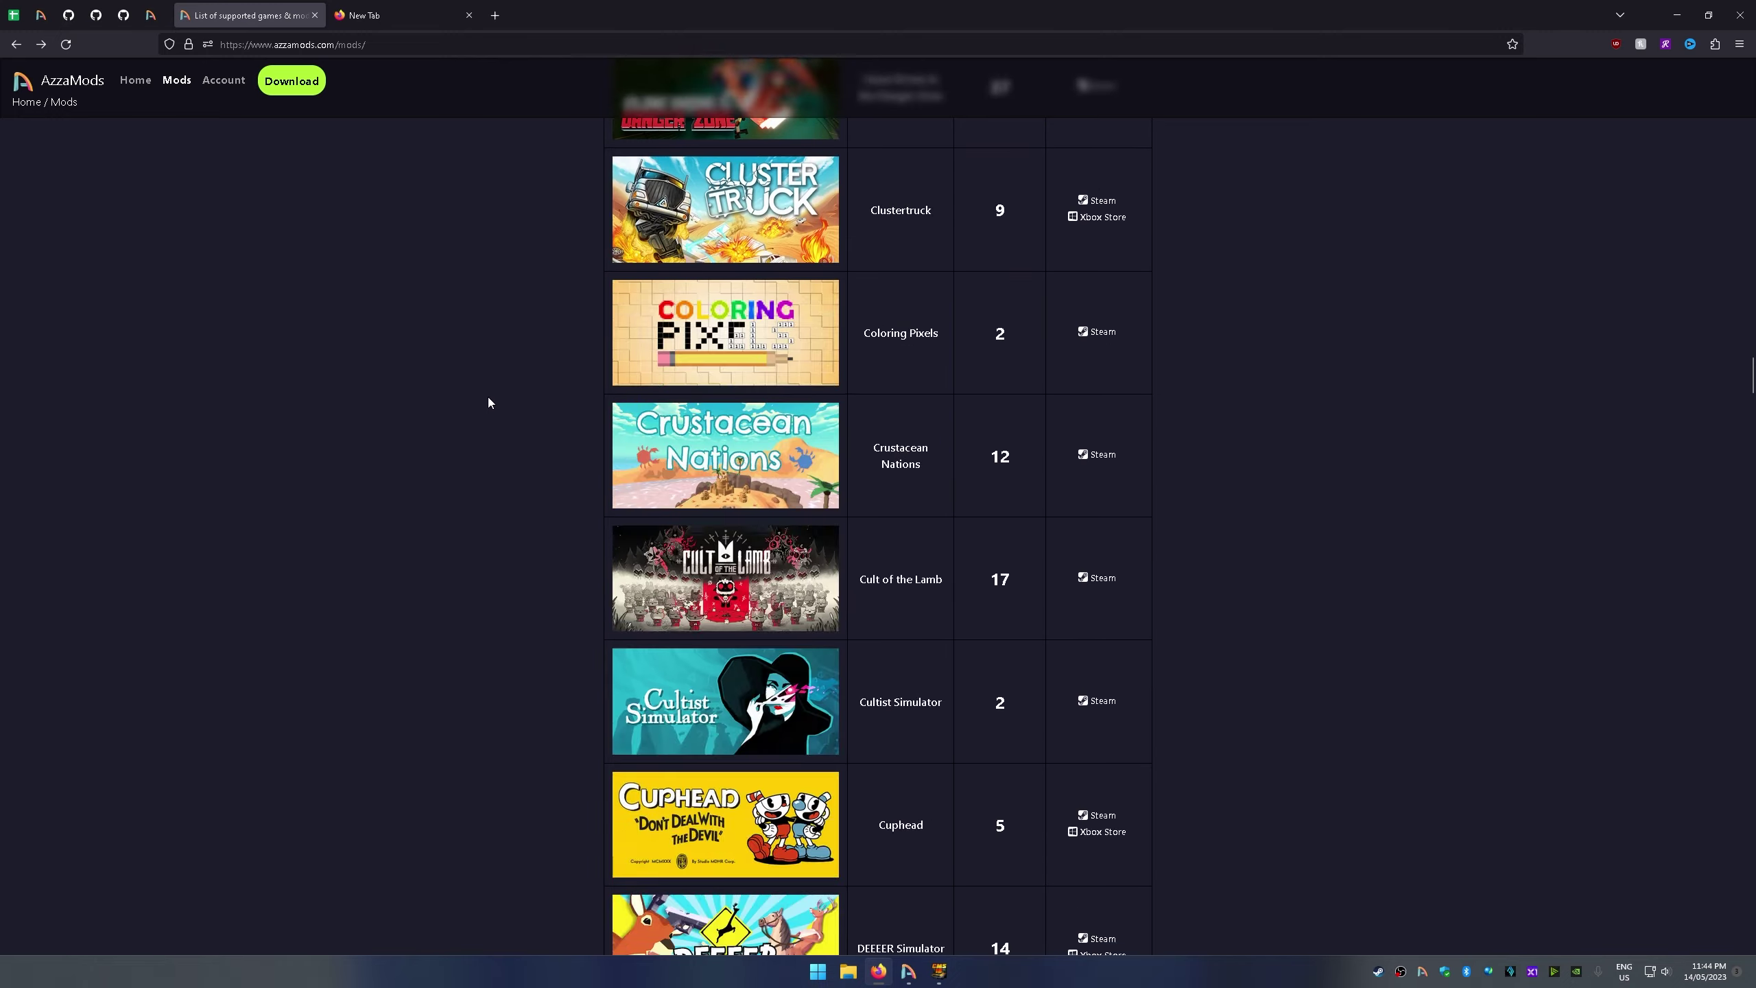
scroll(486, 400, "down", 5)
scroll(509, 443, "down", 5)
scroll(477, 577, "down", 5)
scroll(465, 595, "down", 5)
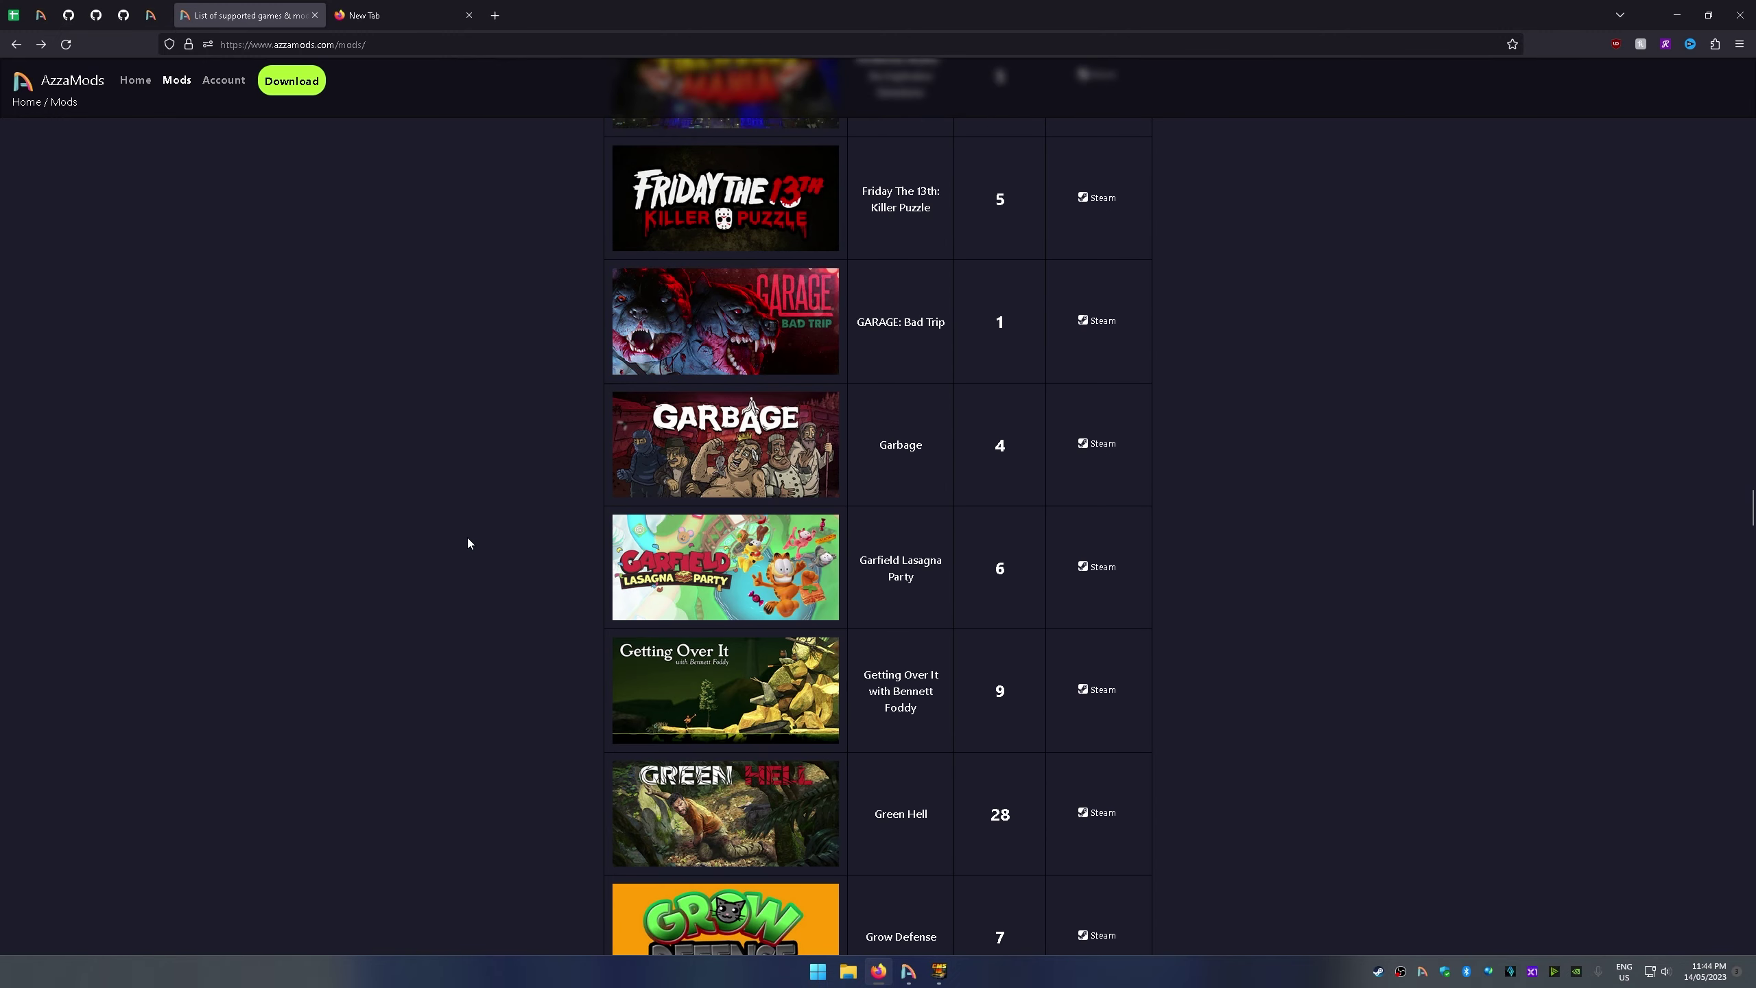
scroll(467, 541, "down", 5)
scroll(464, 547, "down", 5)
scroll(474, 610, "down", 5)
scroll(404, 612, "down", 5)
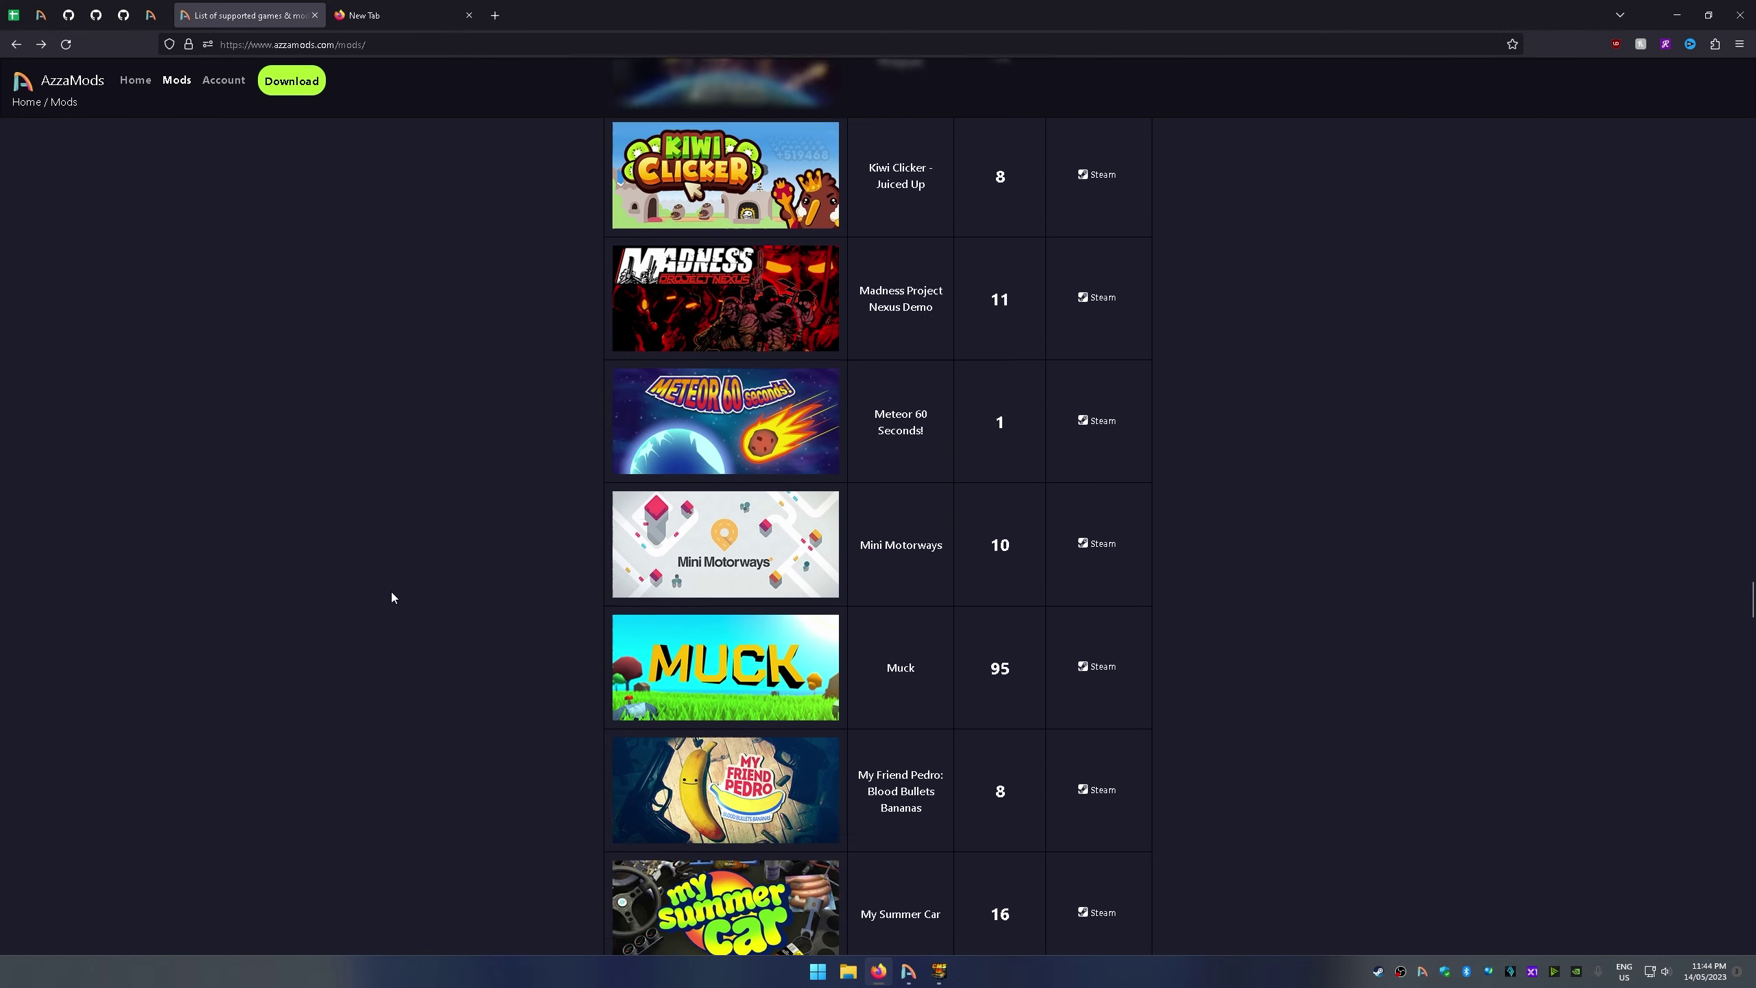